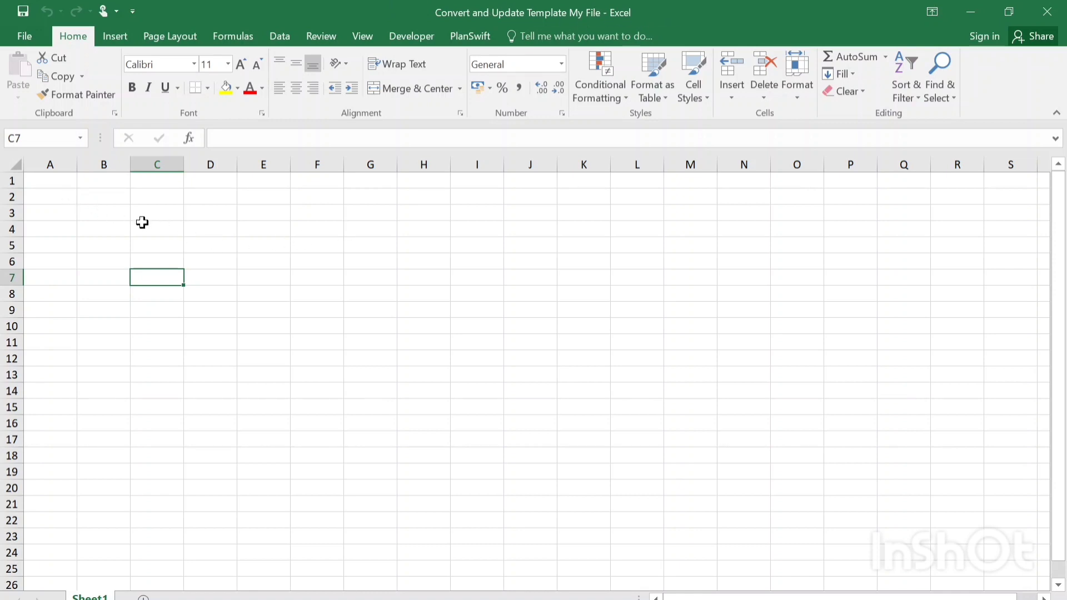
Select cell A2 in Excel, then select all 16TH FLOOR OFFICE RENOVATION activities in P6 with Ctrl+A.
left_click(48, 198)
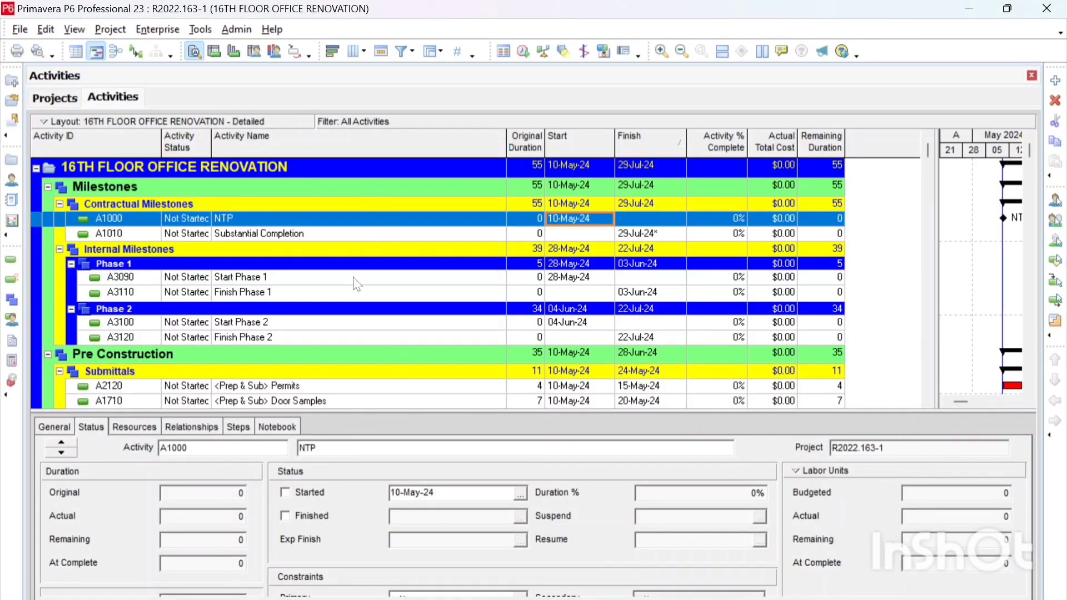
scroll(345, 276, "down", 3)
scroll(345, 276, "up", 3)
key("ctrl+a")
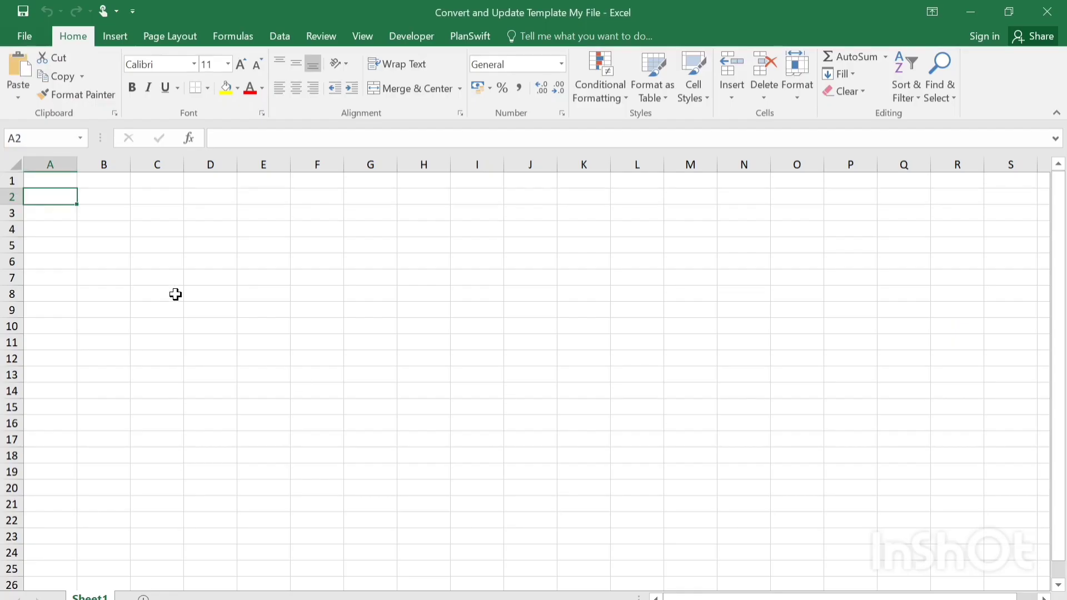
Paste the copied P6 activity table, Activity ID through Remaining Duration, into new workbook Book2.
left_click(142, 256)
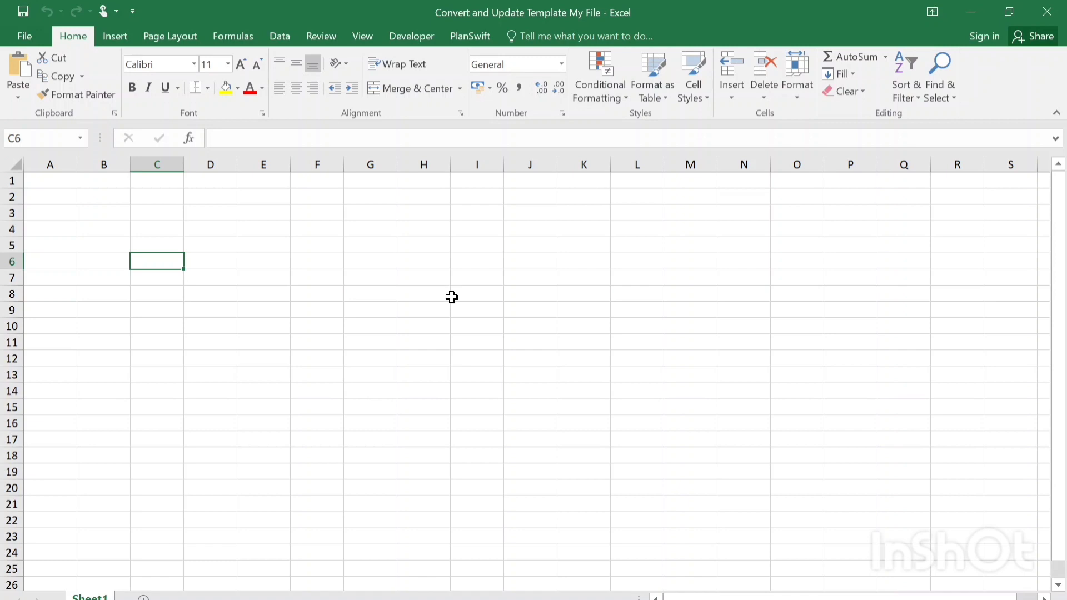
key("ctrl+n")
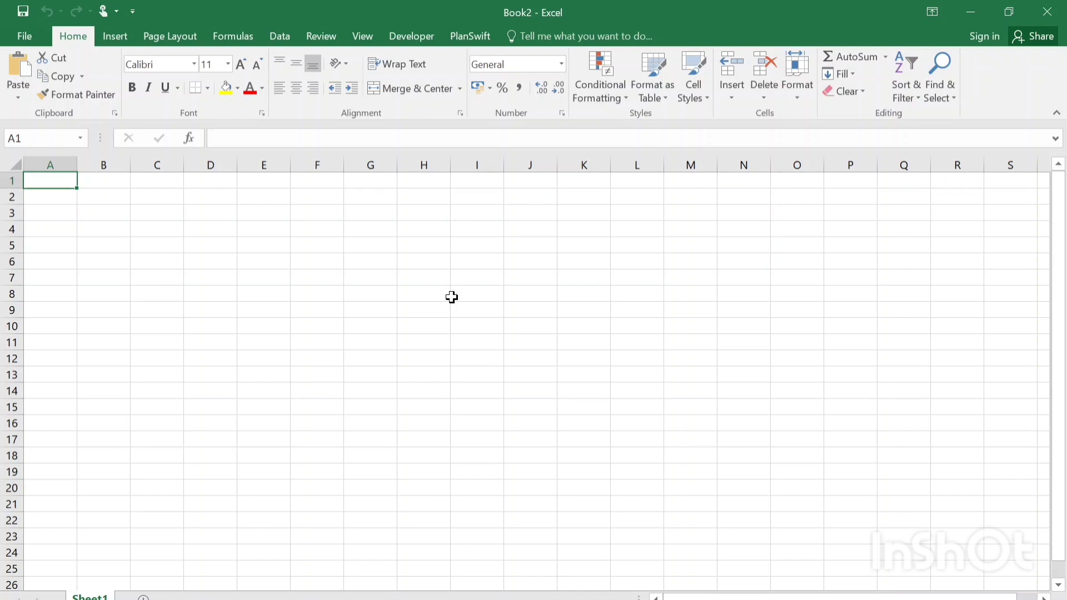
key("ctrl+v")
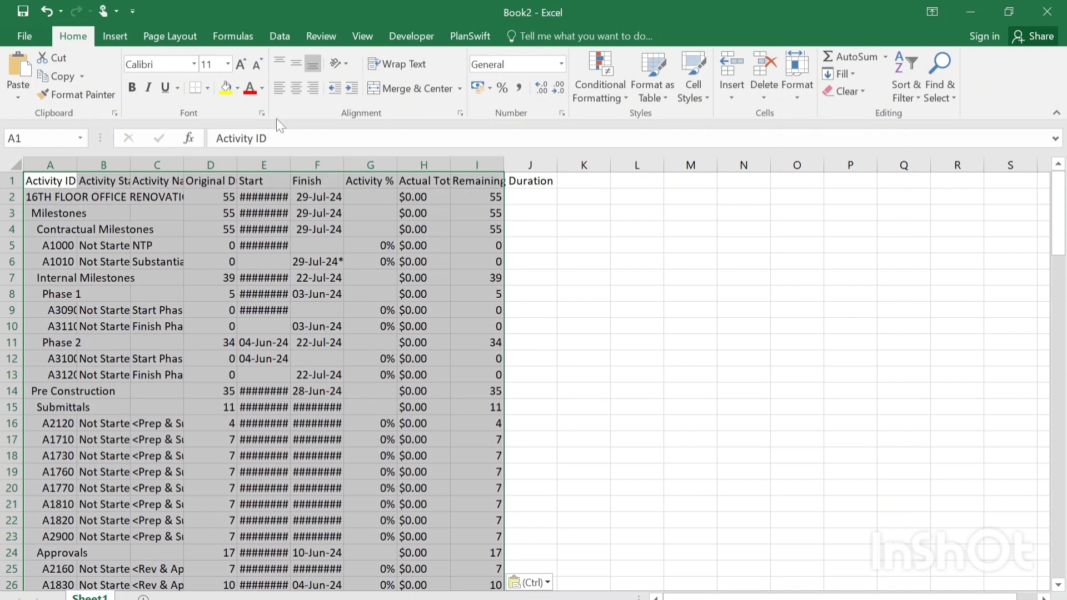
left_click(566, 243)
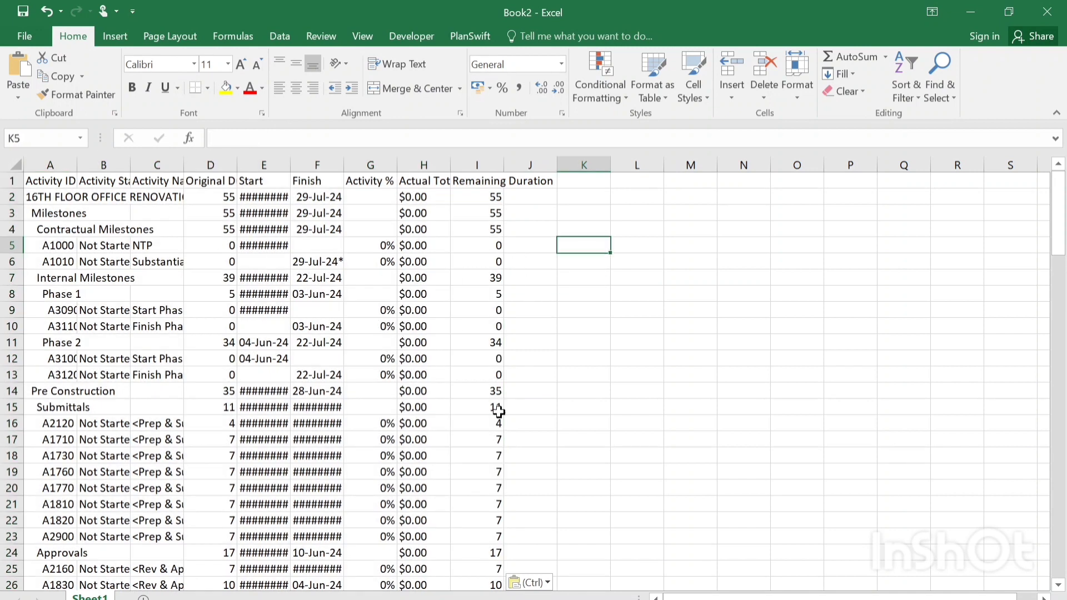
left_click(650, 297)
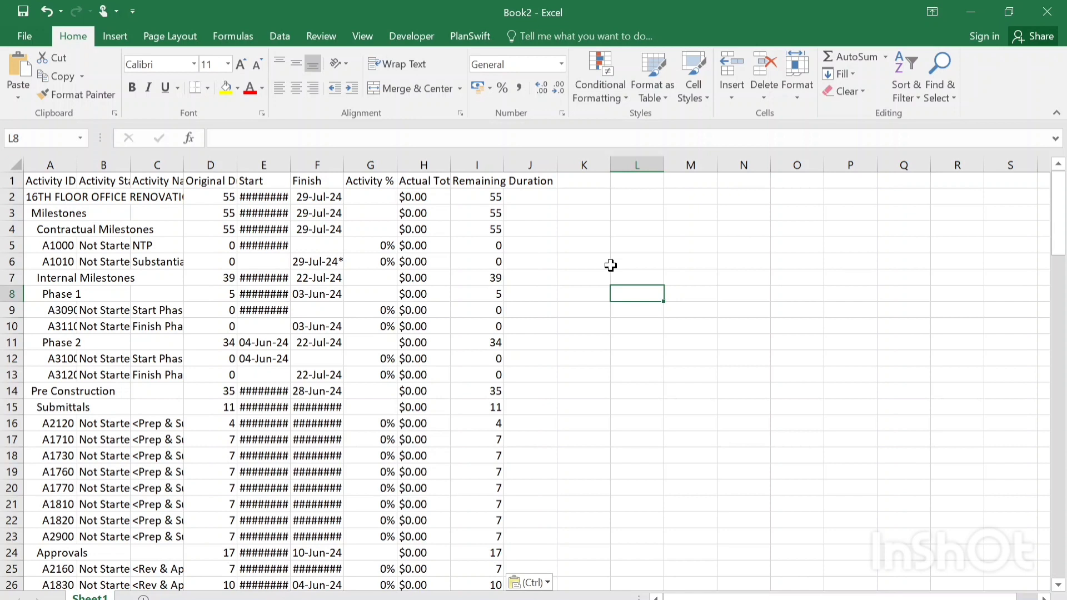
Convert the pasted schedule into a formatted update template with Convert from XER and Update Template checked.
key("ctrl+shift+l")
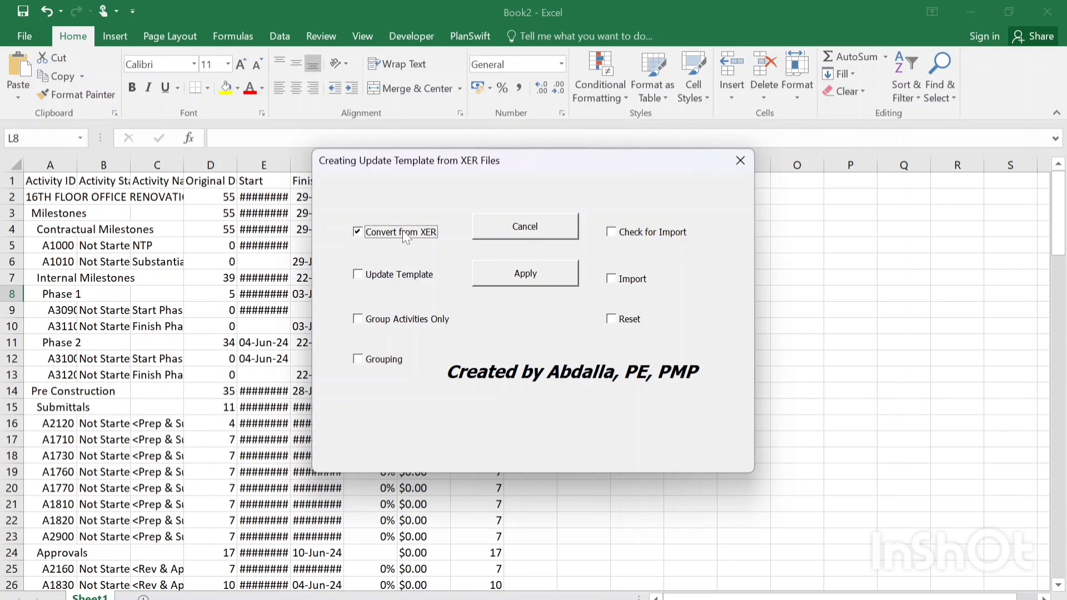
left_click(391, 276)
left_click(519, 277)
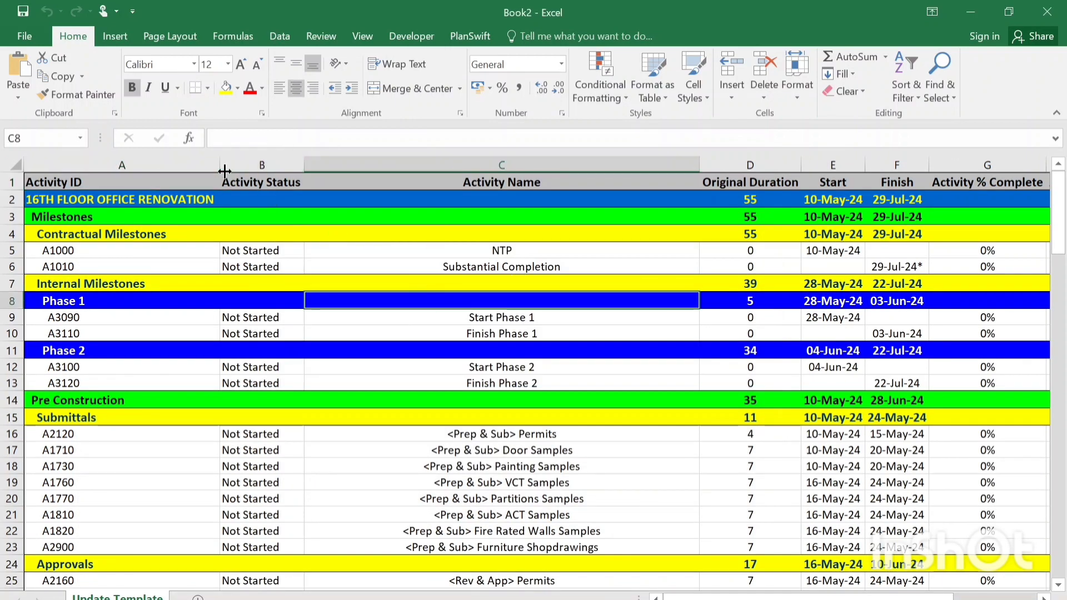
Narrow the Activity ID column and scan across the template's columns.
left_click_drag(225, 171, 118, 172)
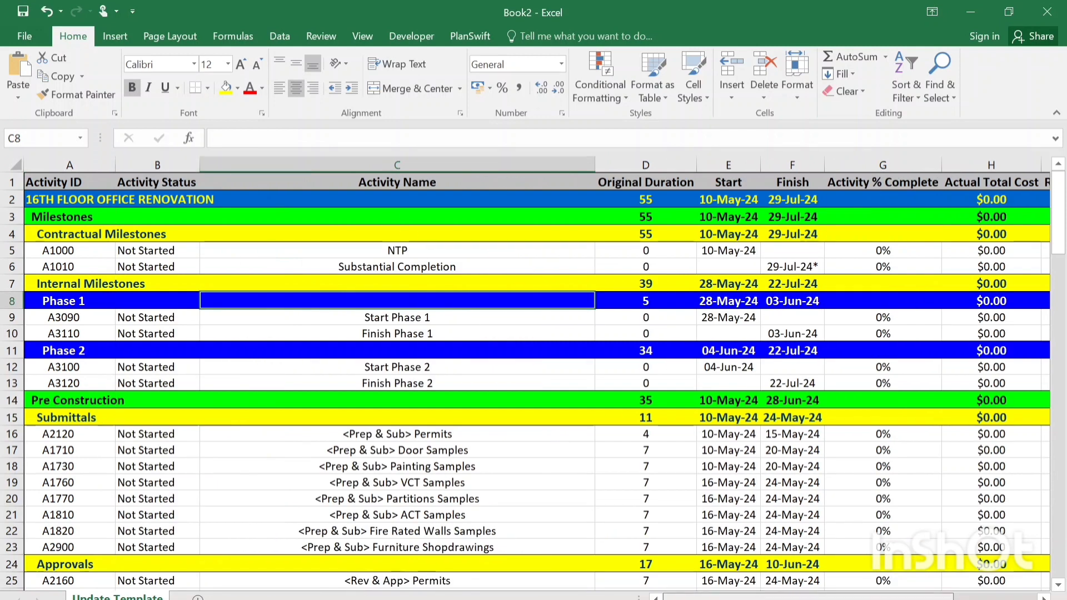
scroll(537, 378, "right", 2)
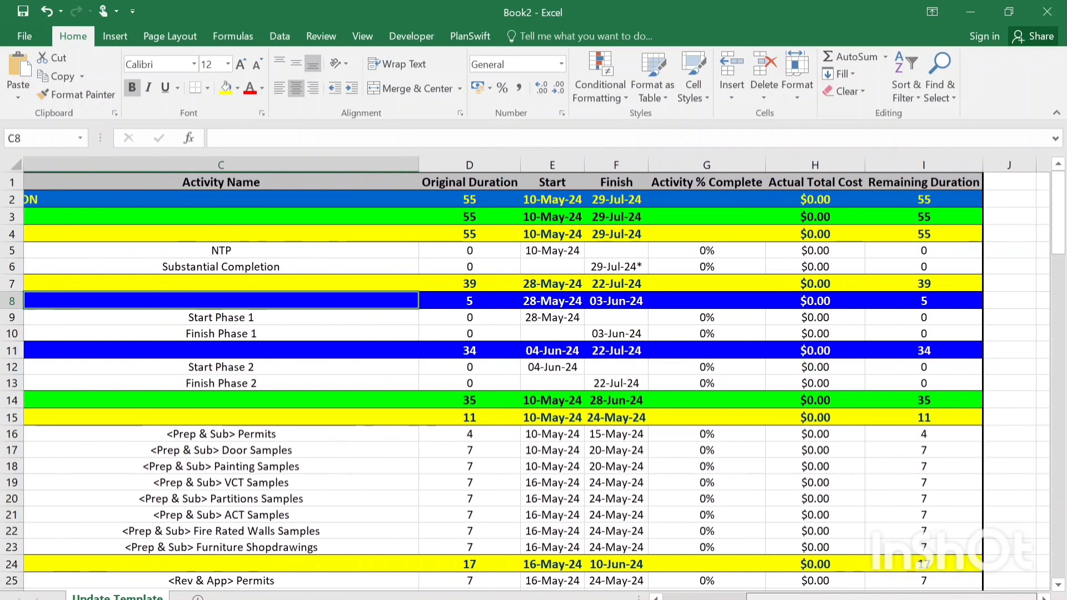
scroll(441, 435, "left", 2)
scroll(441, 434, "right", 1)
scroll(441, 435, "left", 1)
Scroll through the banded rows and check Permits' dates, 10-May-24 to 15-May-24.
scroll(440, 435, "down", 3)
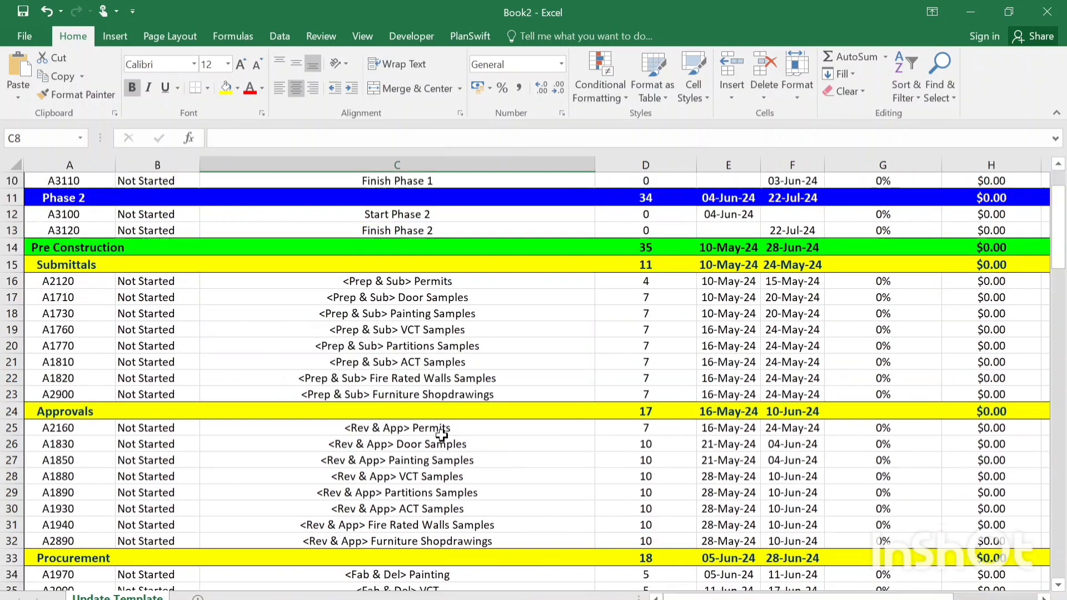
scroll(441, 435, "down", 20)
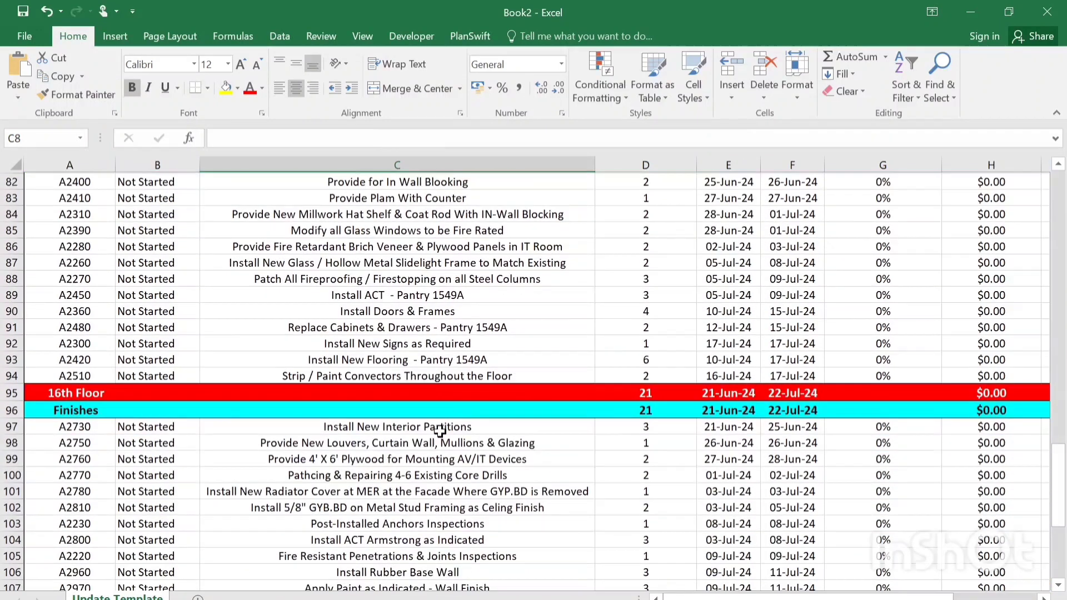
scroll(439, 431, "down", 3)
scroll(440, 431, "up", 20)
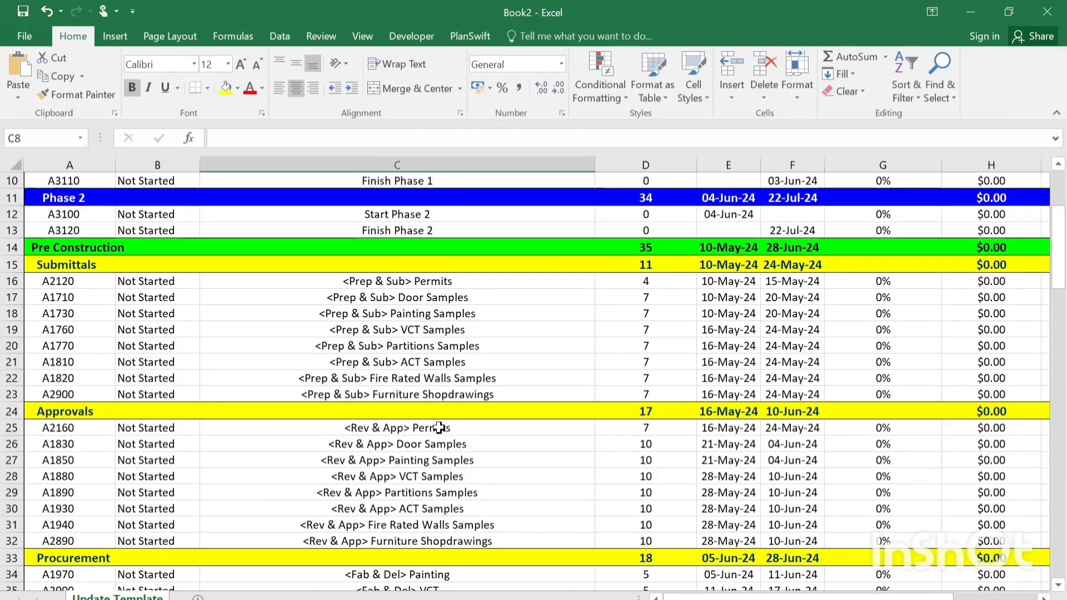
scroll(439, 427, "up", 3)
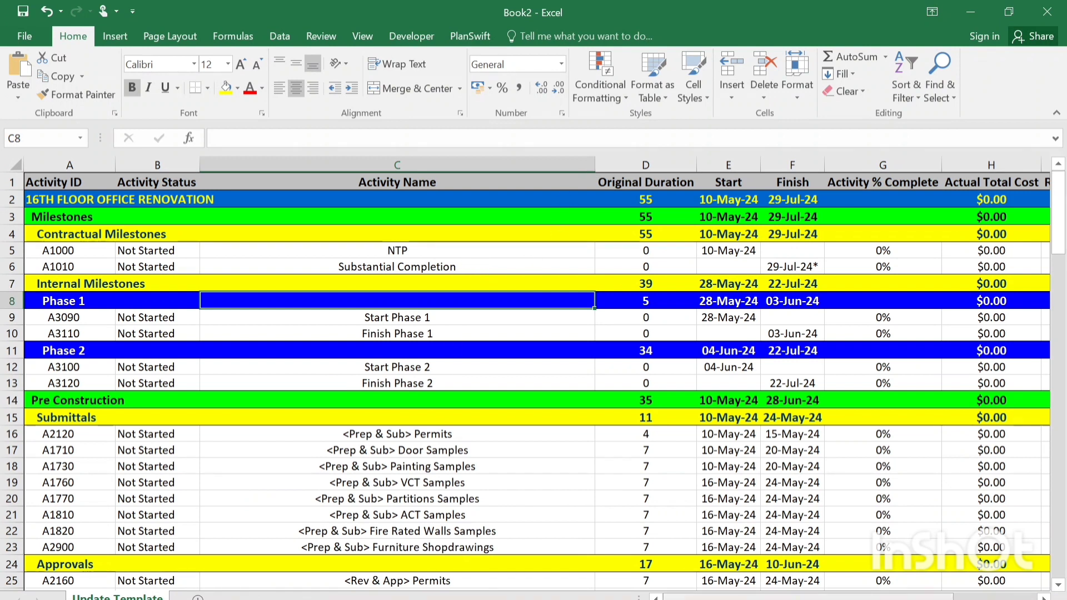
scroll(537, 375, "right", 8)
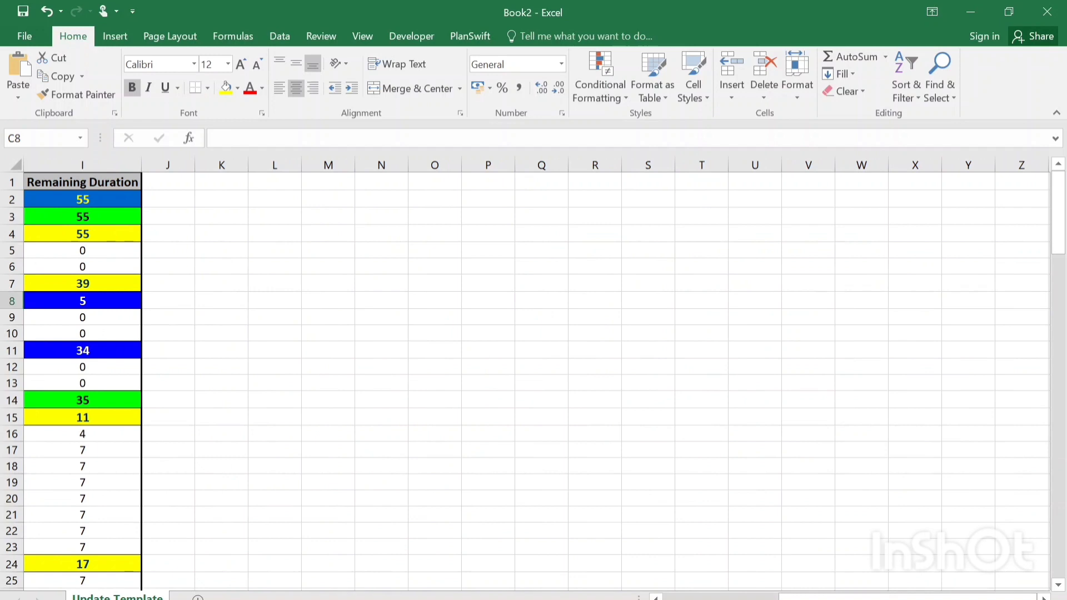
scroll(537, 375, "left", 3)
scroll(802, 432, "left", 3)
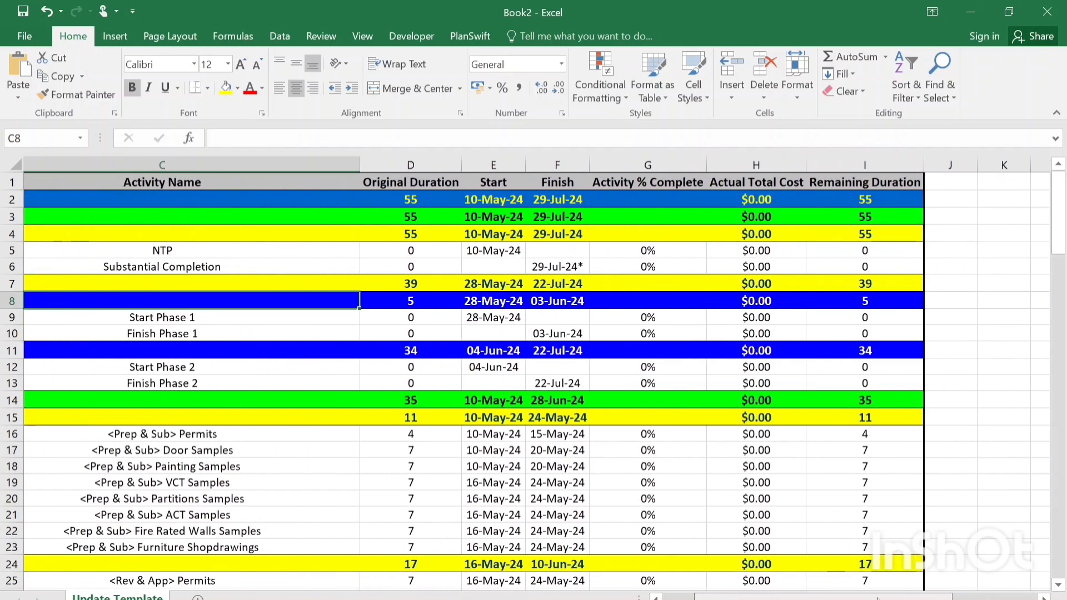
scroll(565, 274, "down", 8)
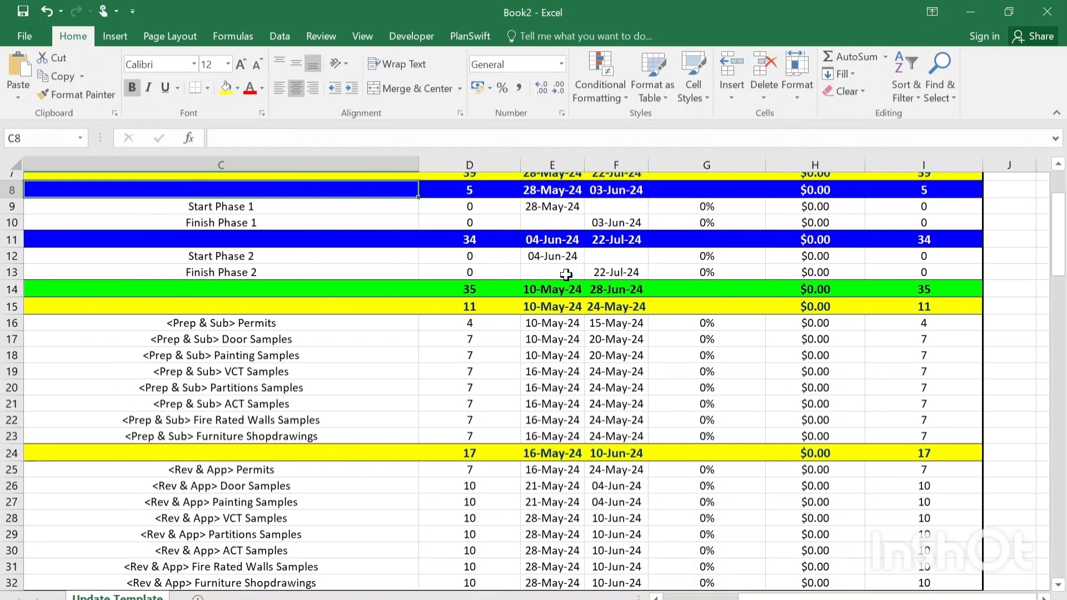
scroll(565, 275, "up", 8)
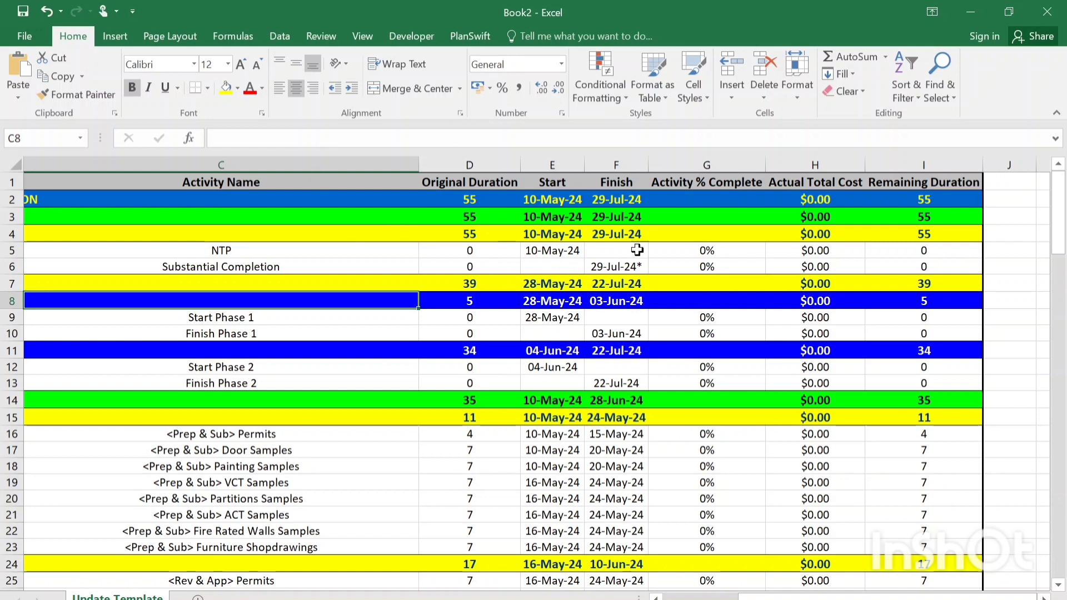
left_click(569, 439)
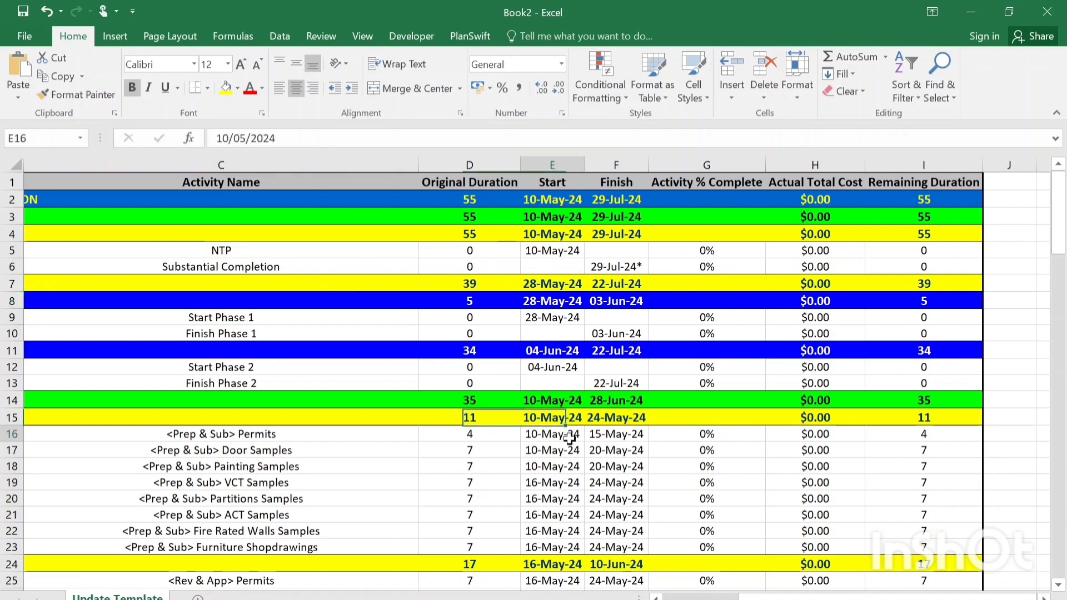
left_click(597, 438)
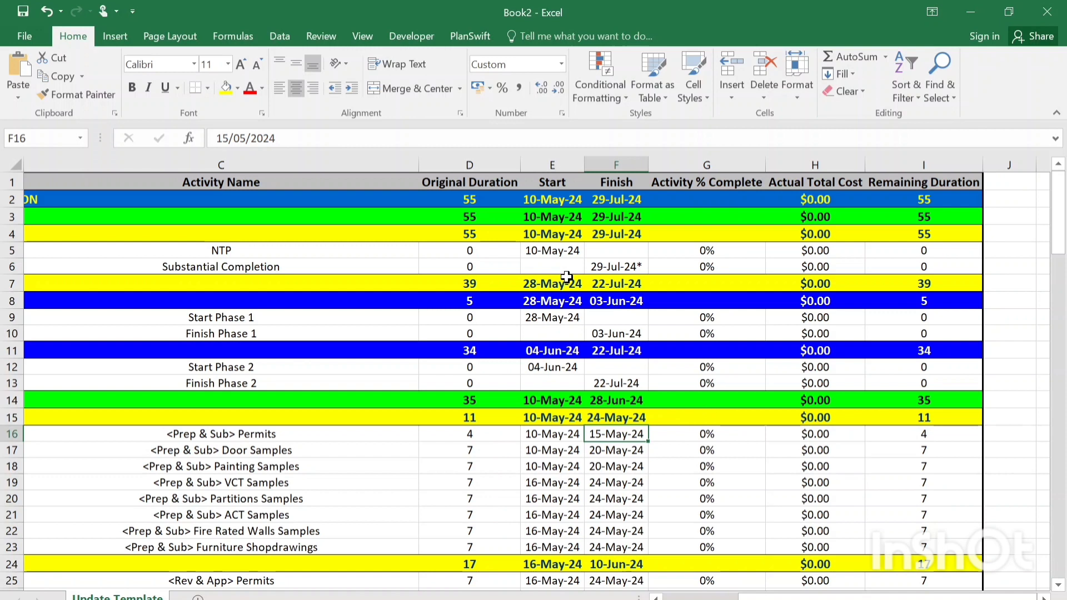
Change NTP's start date in E5 to 11-May-24.
left_click(561, 253)
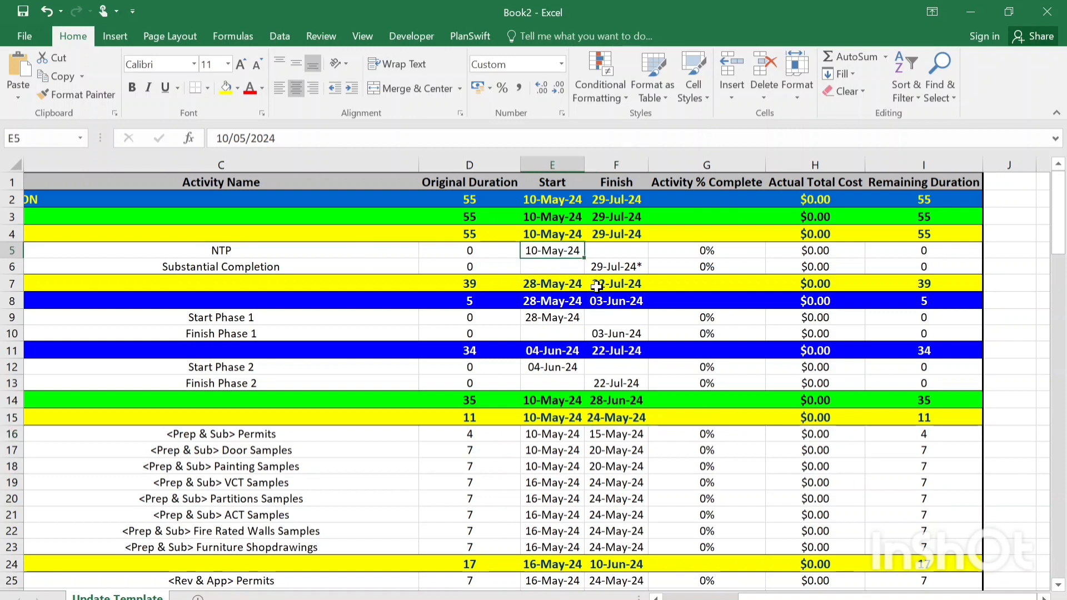
left_click(253, 142)
left_click(225, 138)
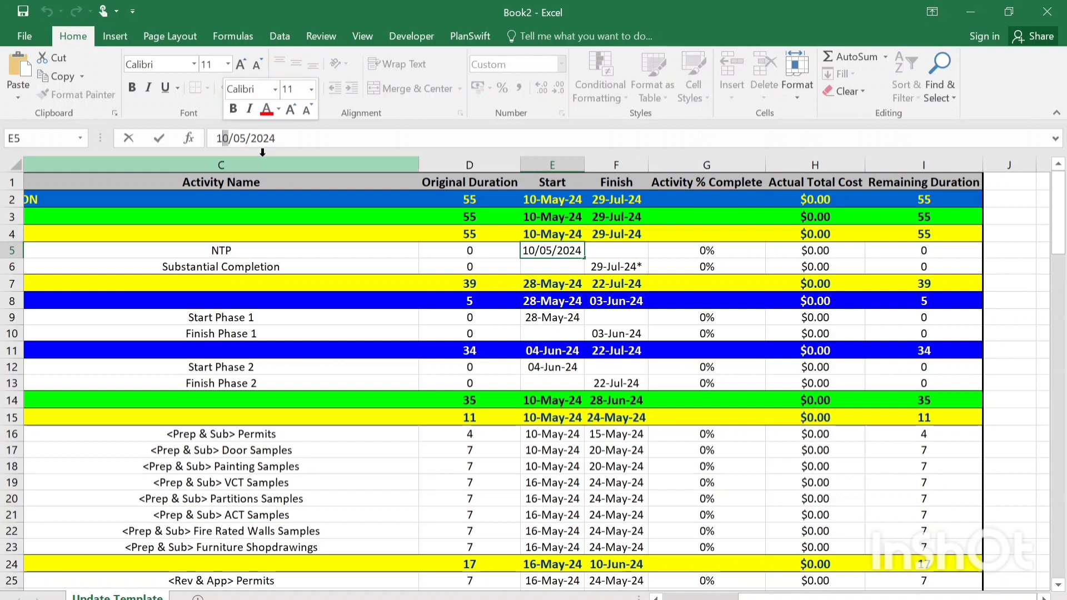
type("1")
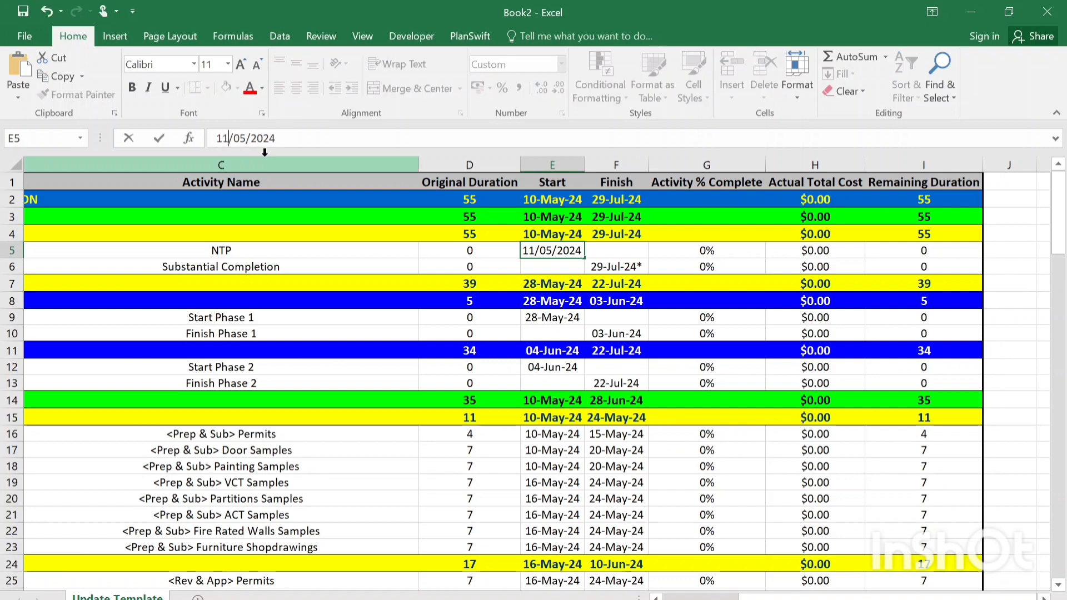
left_click(603, 286)
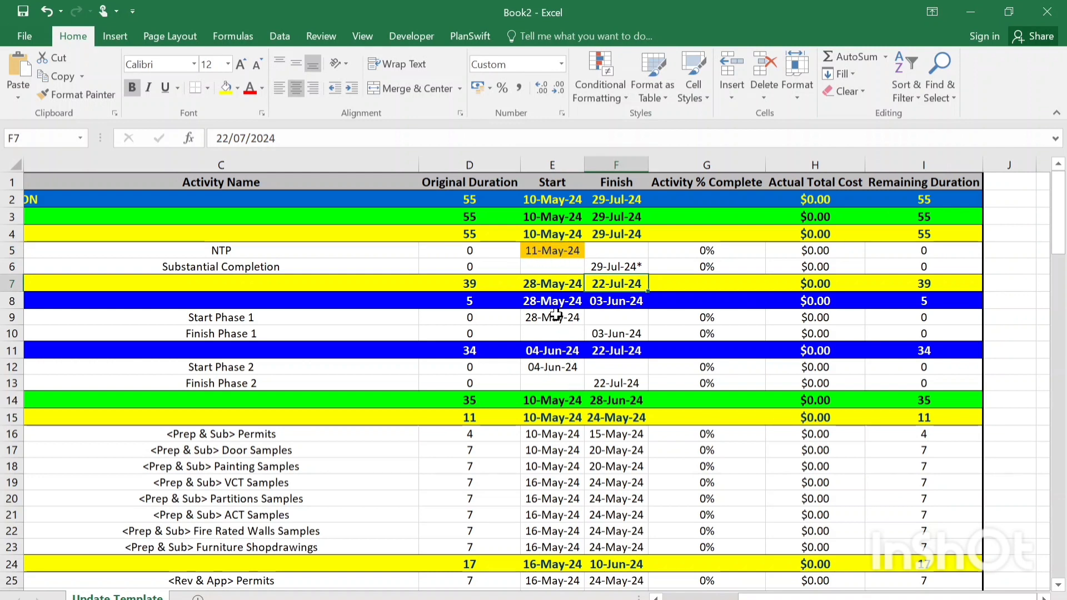
Set Permits to start 12-May-24 and finish 16-May-24.
scroll(567, 378, "down", 1)
left_click(564, 378)
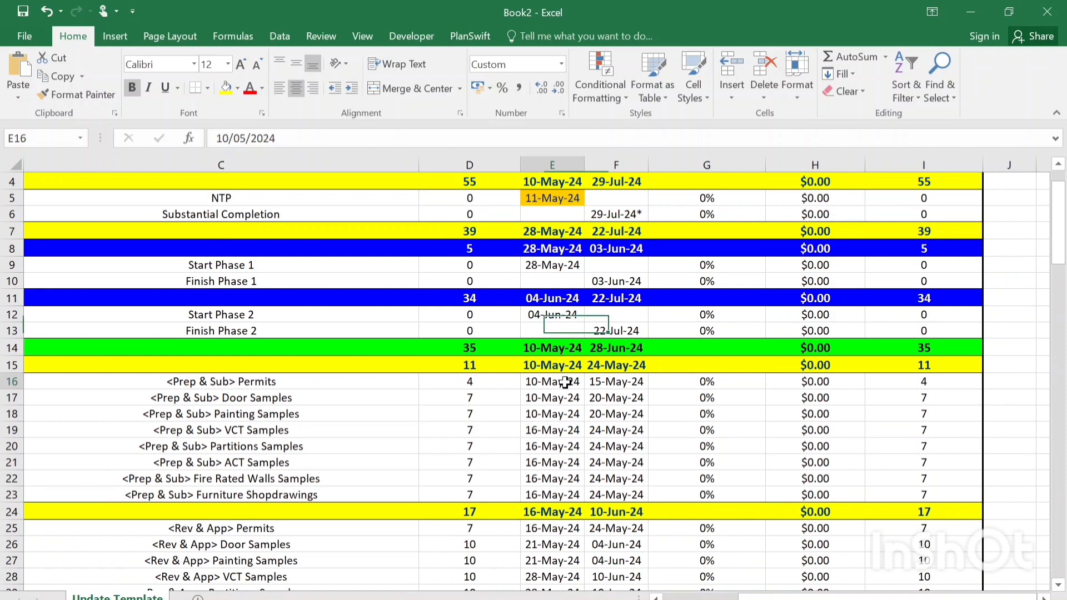
left_click(225, 138)
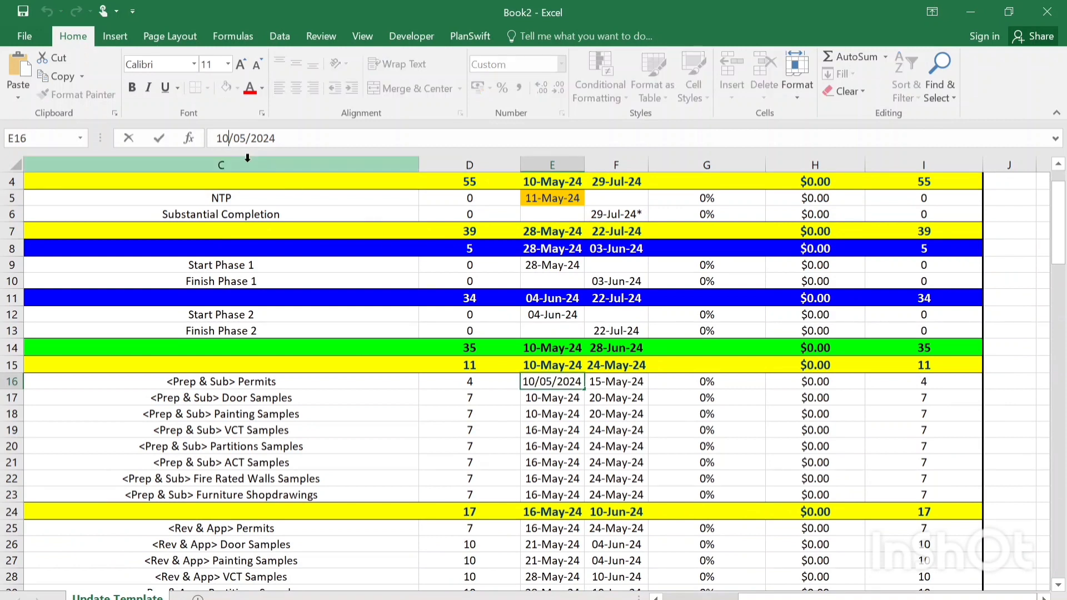
key("BackSpace")
type("2")
key("Return")
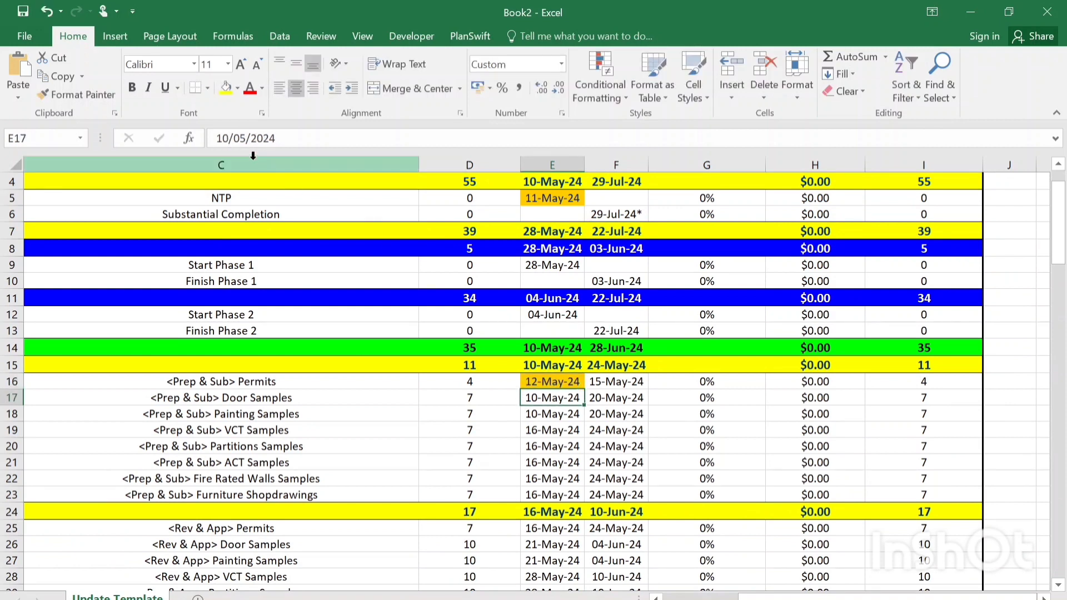
left_click(626, 384)
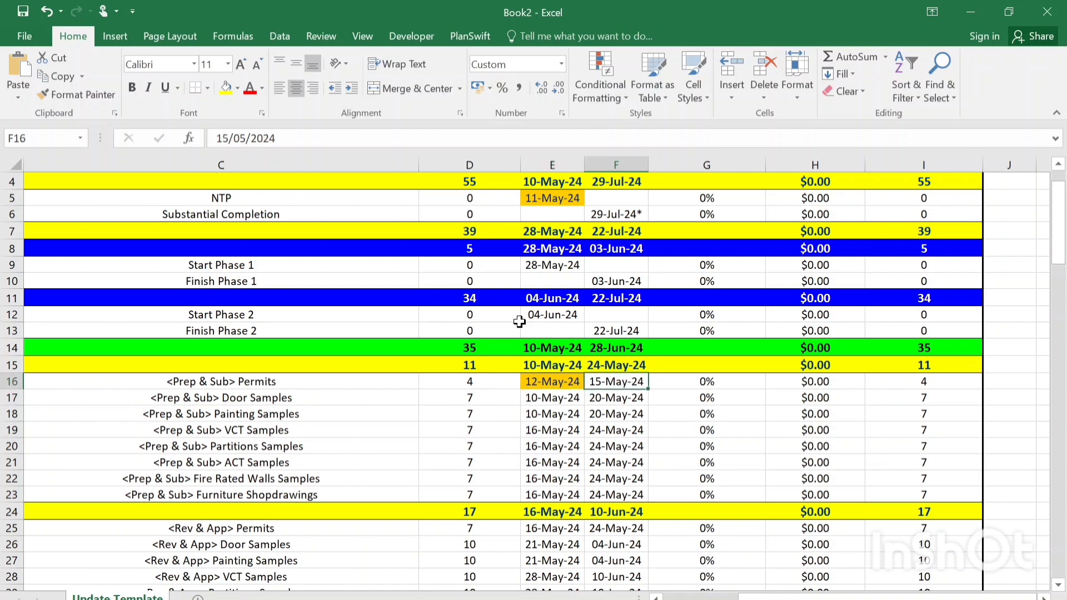
left_click(226, 138)
key("BackSpace")
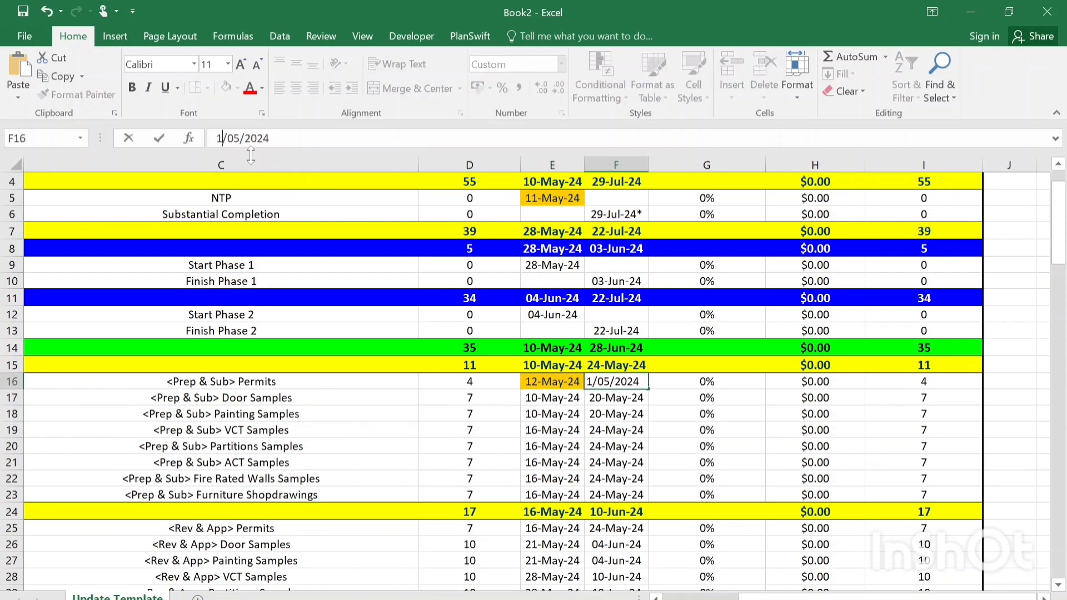
type("6")
key("Return")
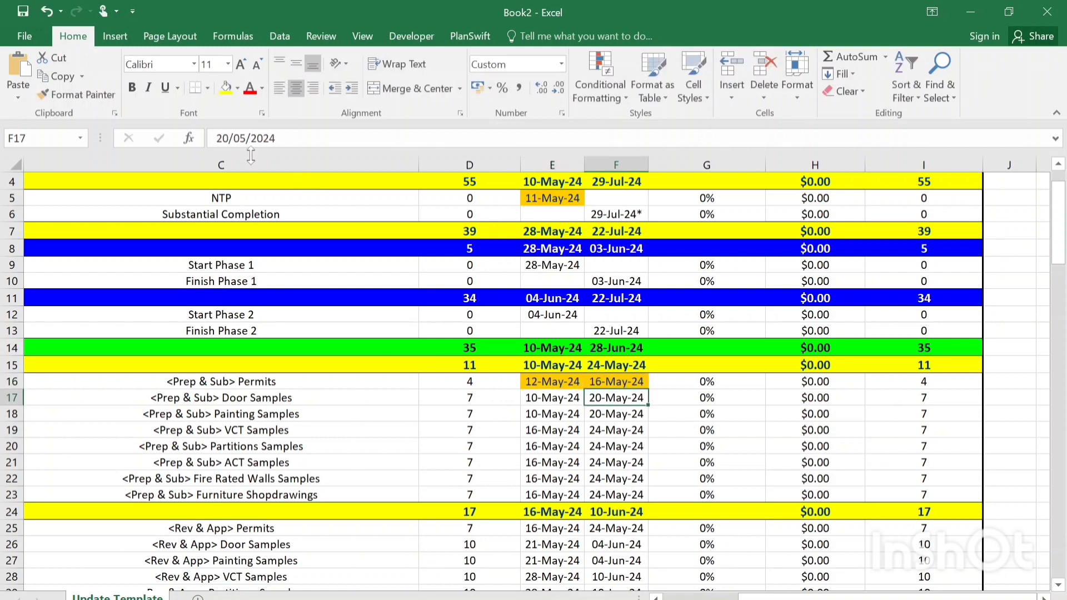
Mark Permits as 100% complete.
left_click(725, 382)
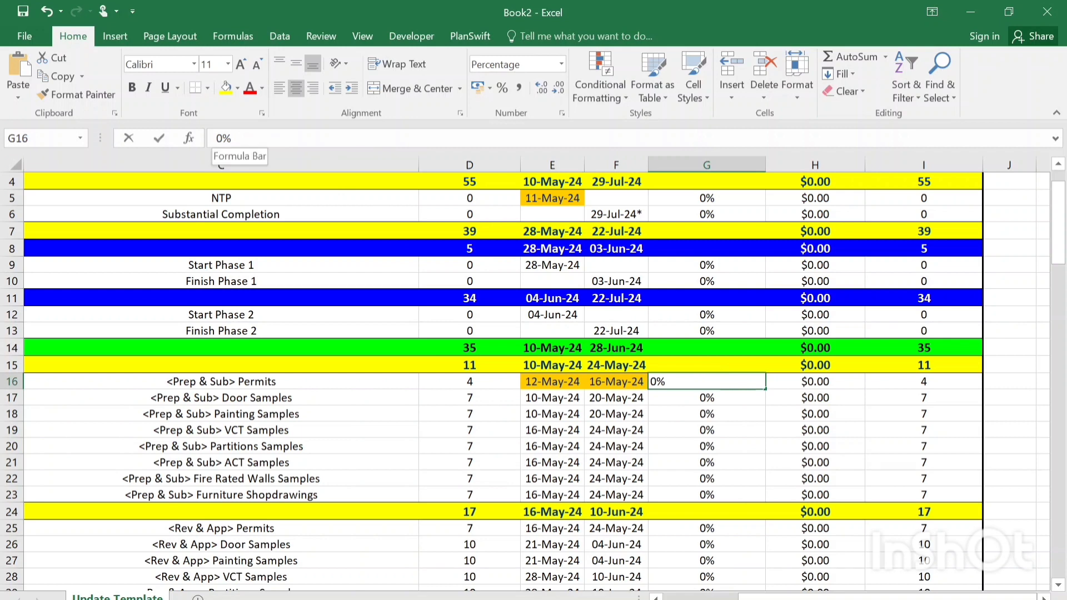
left_click(219, 138)
type("10")
key("Return")
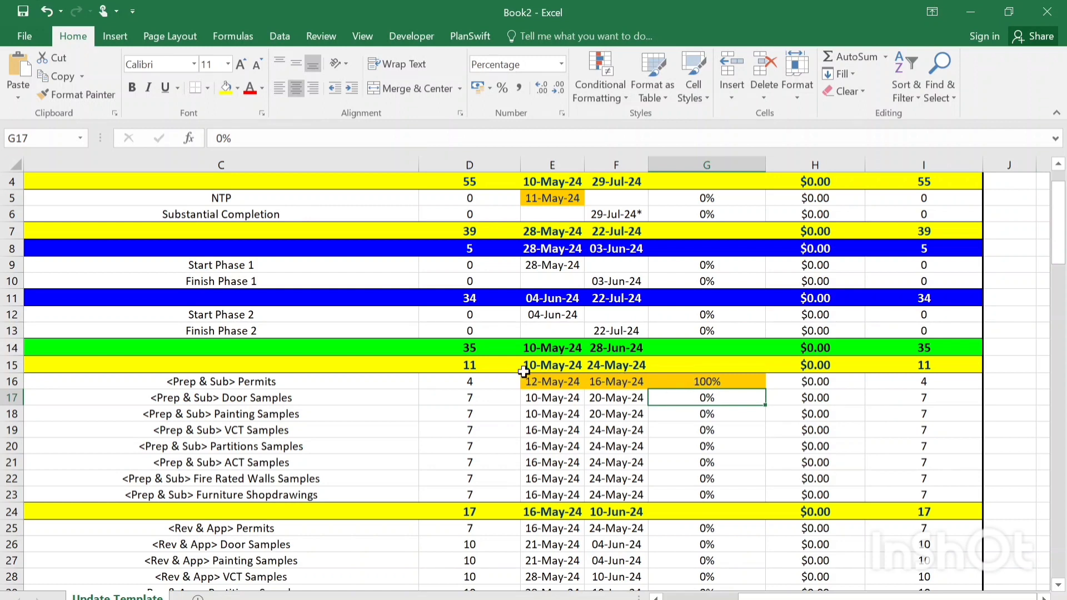
left_click(697, 384)
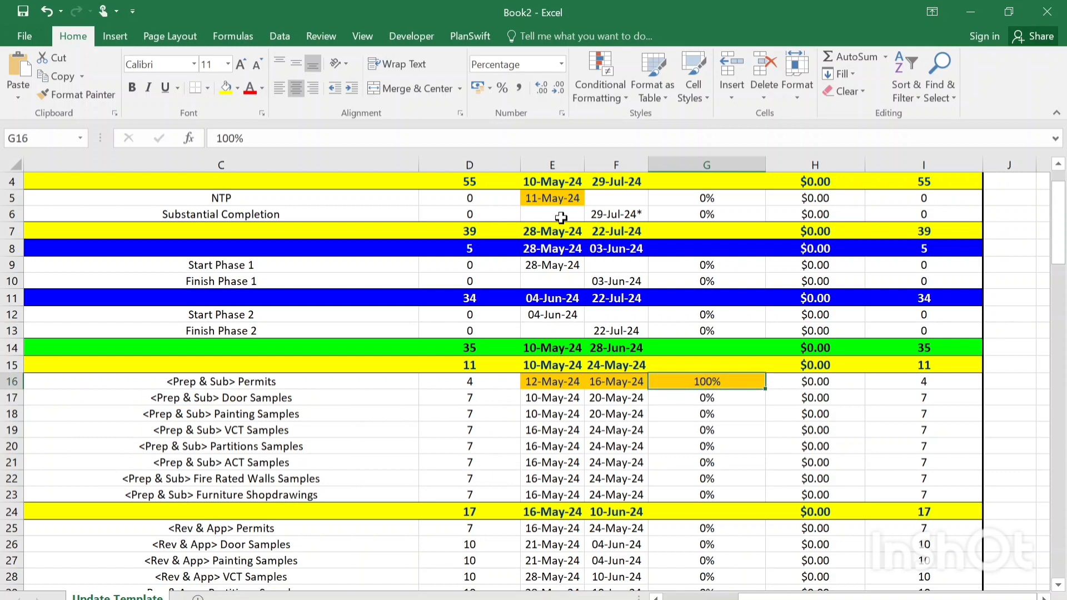
Set Door Samples to start 15-May-24 at 40% complete.
left_click(566, 414)
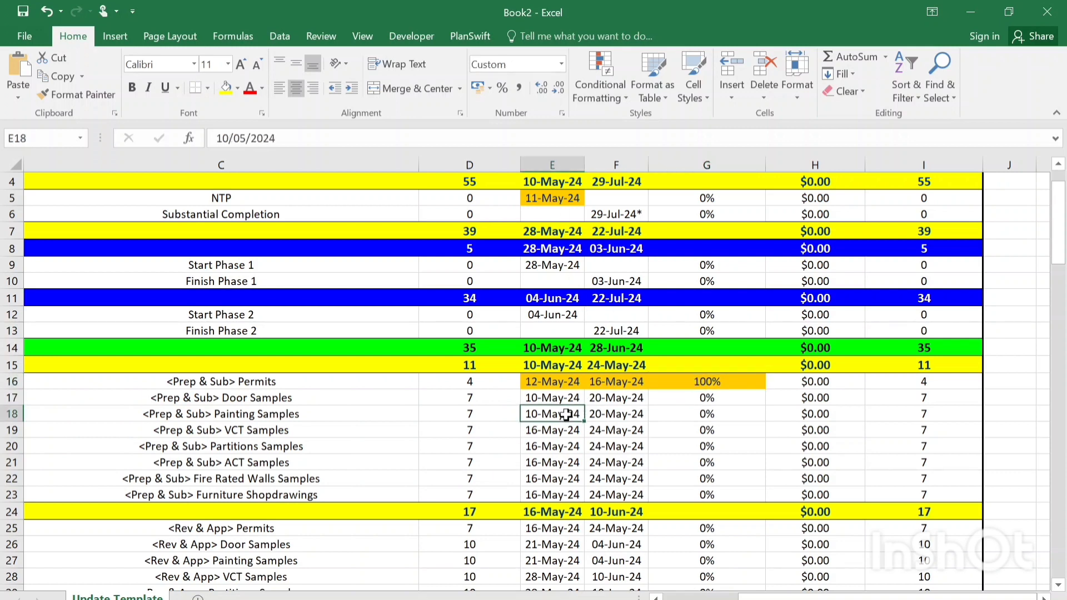
left_click(562, 398)
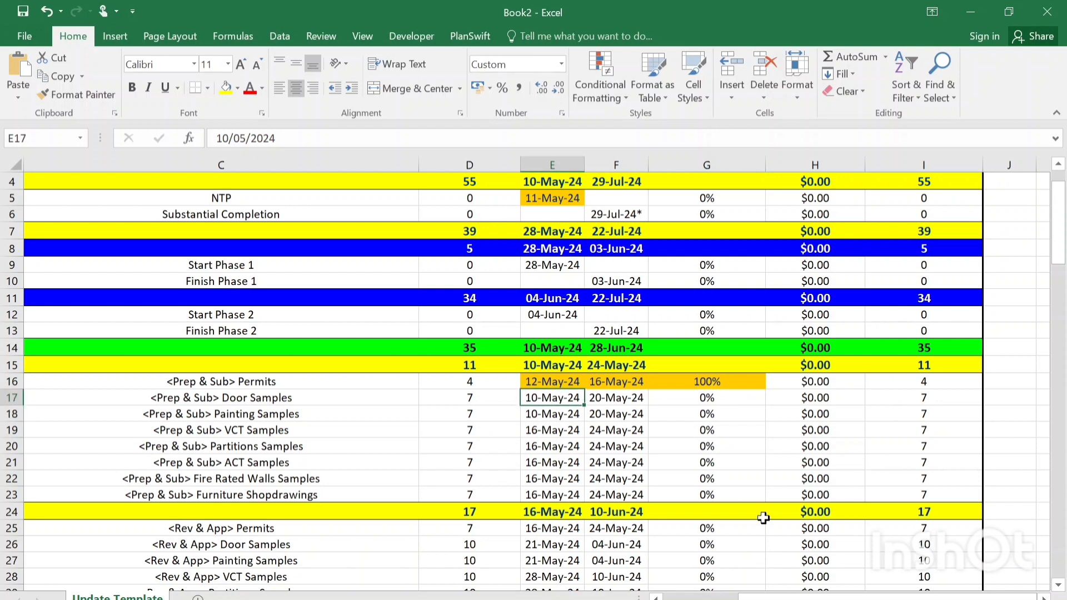
left_click(225, 138)
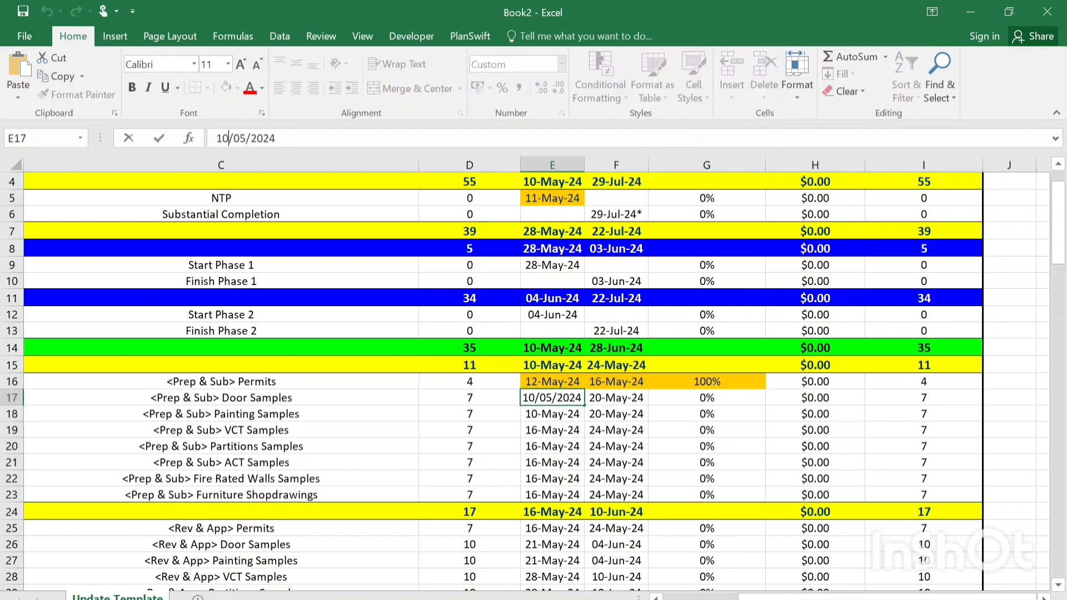
key("BackSpace")
type("5")
key("Return")
left_click(674, 394)
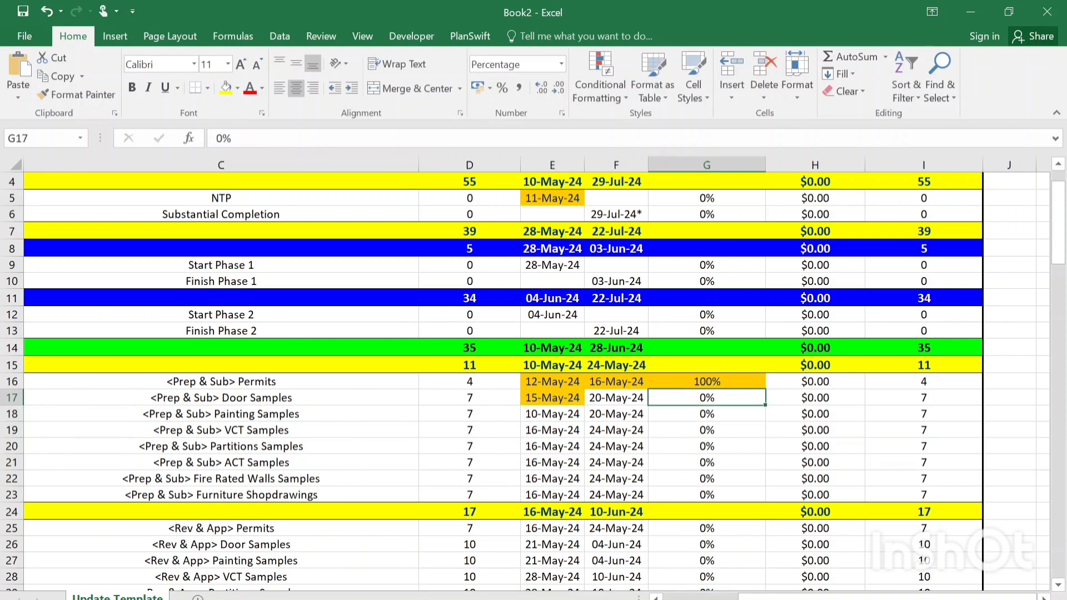
left_click(206, 133)
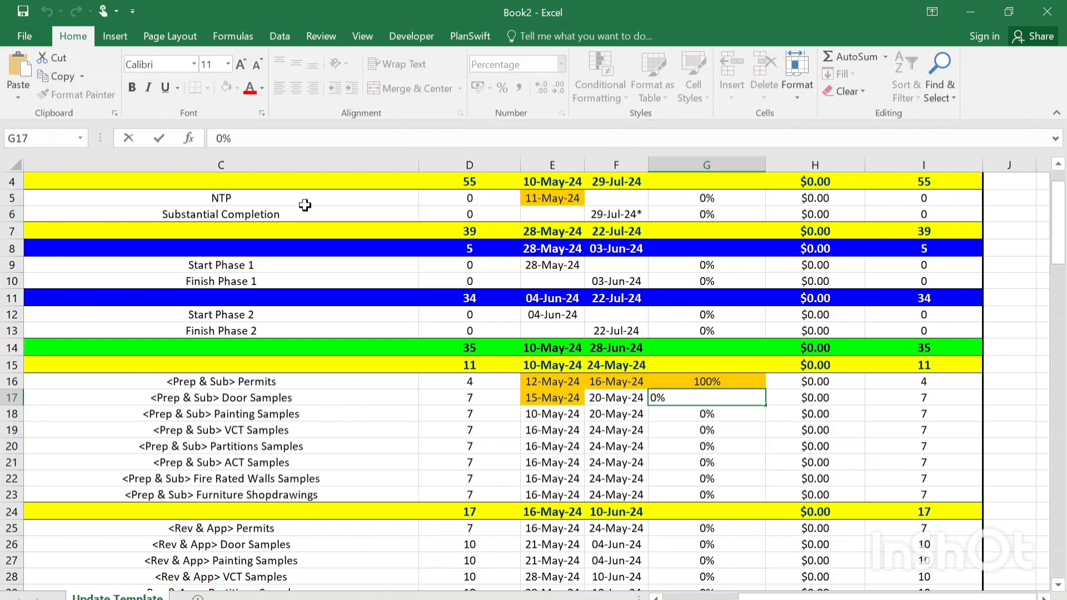
type("4")
key("Return")
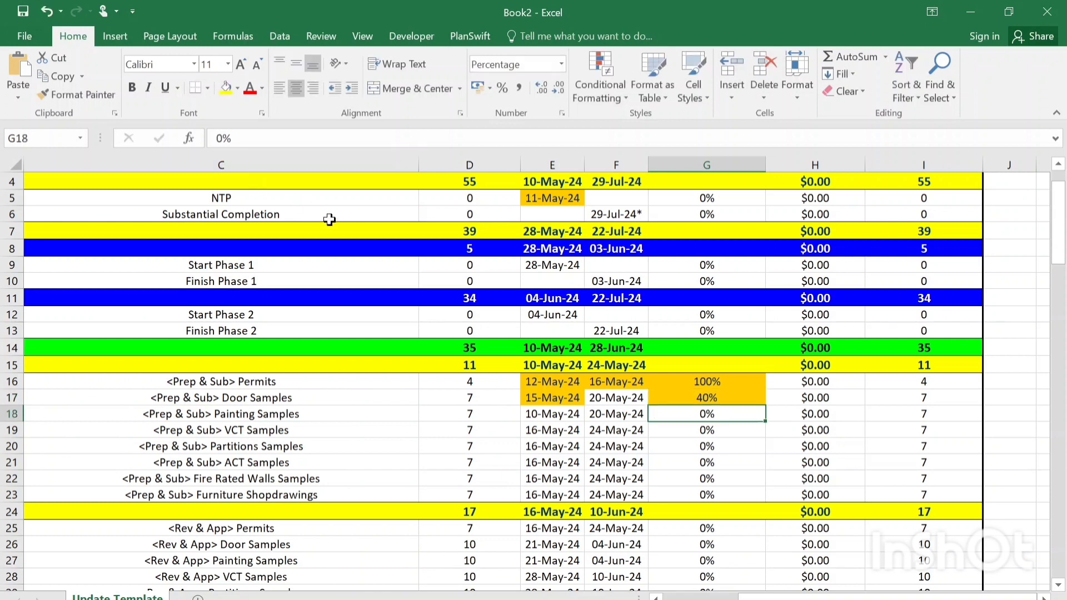
scroll(741, 389, "up", 1)
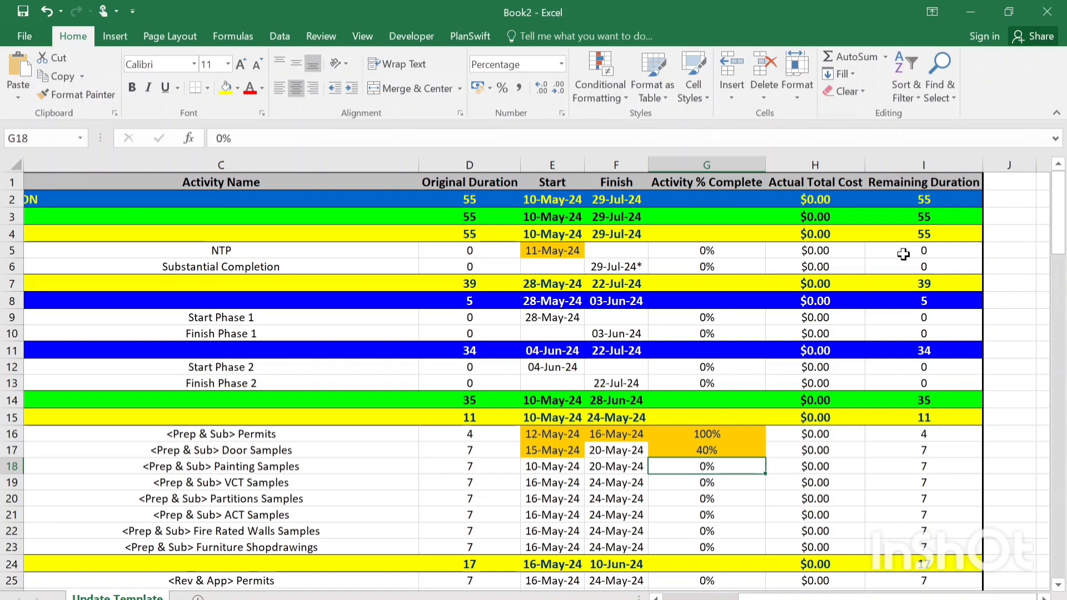
Review the percent complete and remaining duration columns: Door Samples at 40% with 7 days remaining.
left_click_drag(708, 250, 720, 440)
left_click(720, 449)
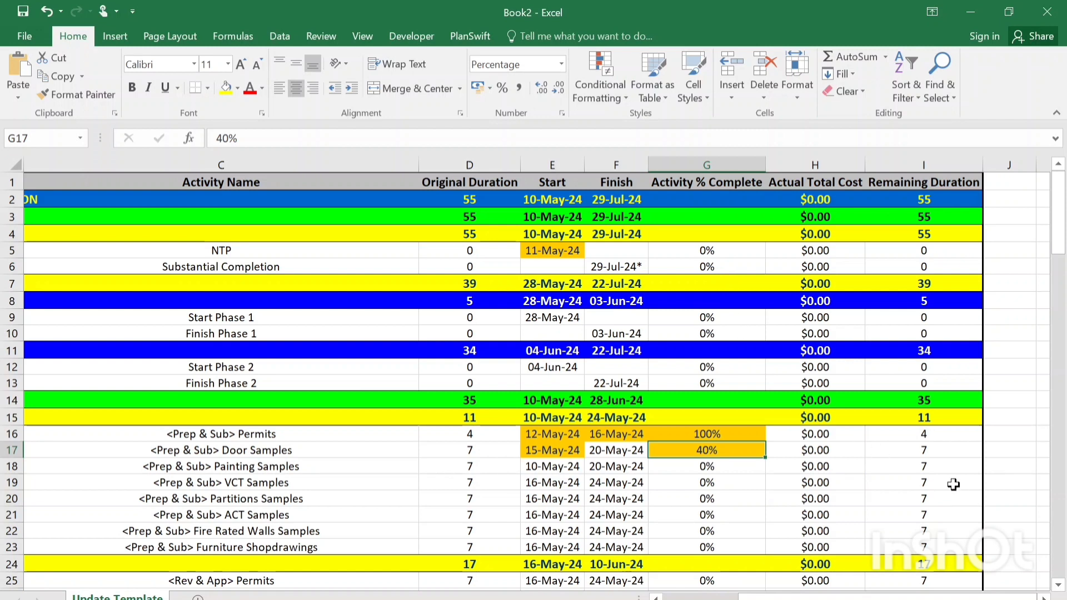
left_click(945, 452)
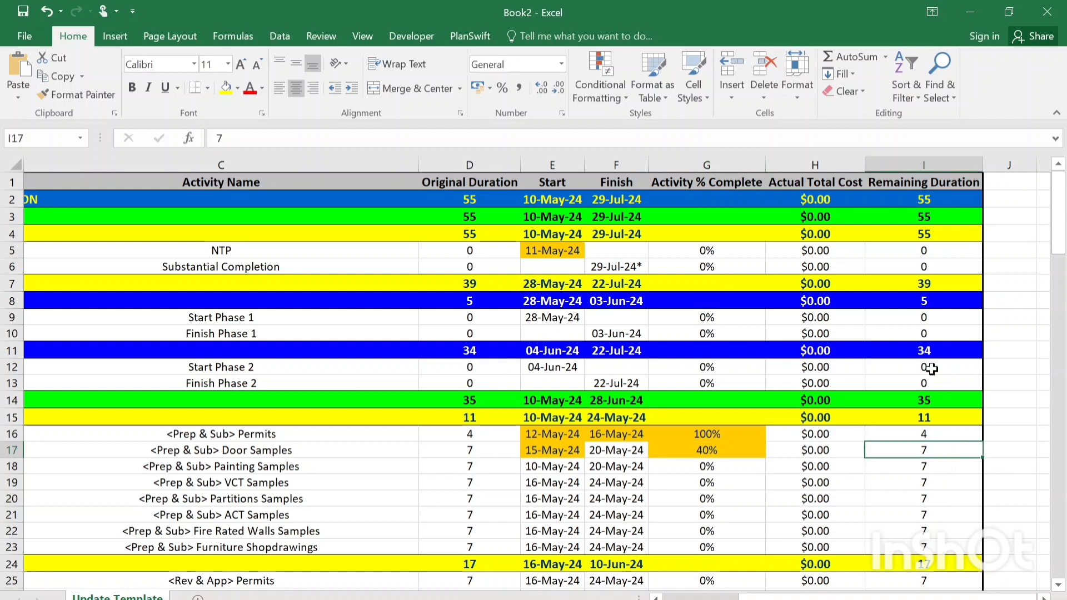
left_click(925, 495)
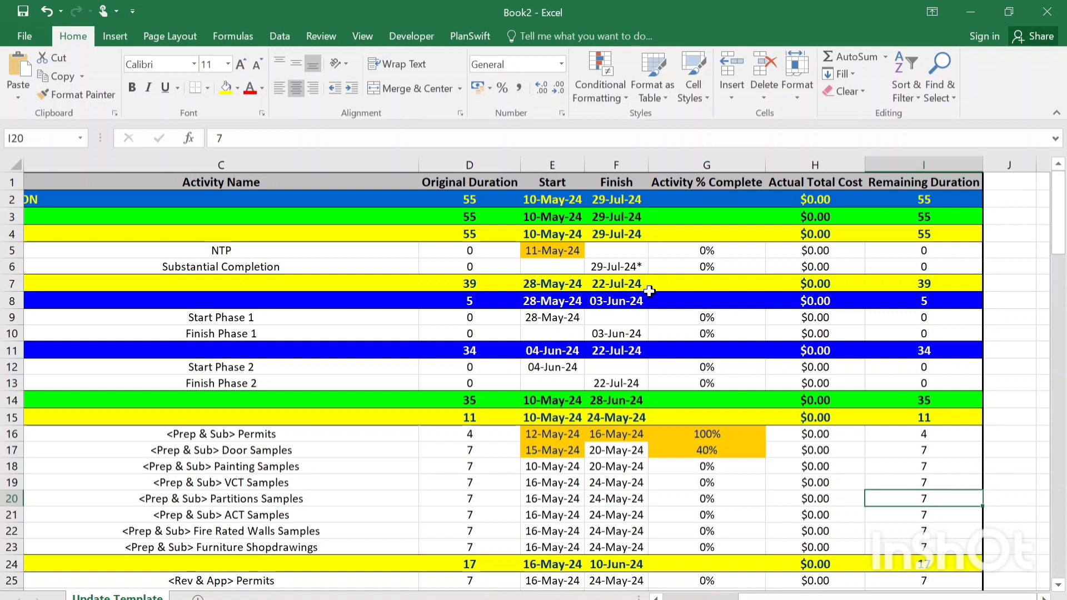
left_click(1045, 597)
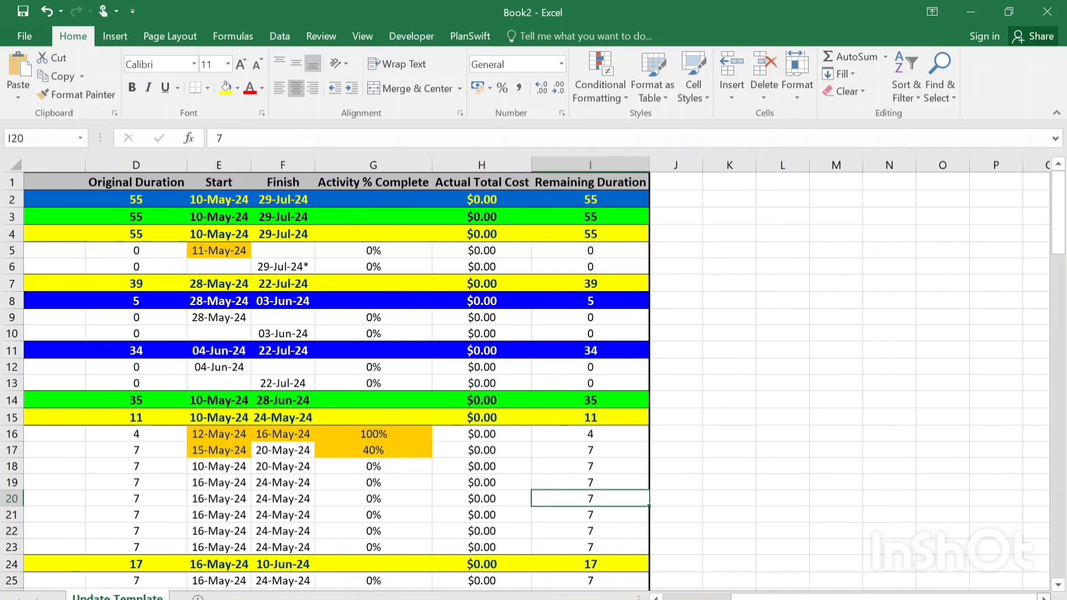
left_click(1045, 598)
left_click_drag(672, 177, 686, 345)
left_click(578, 297)
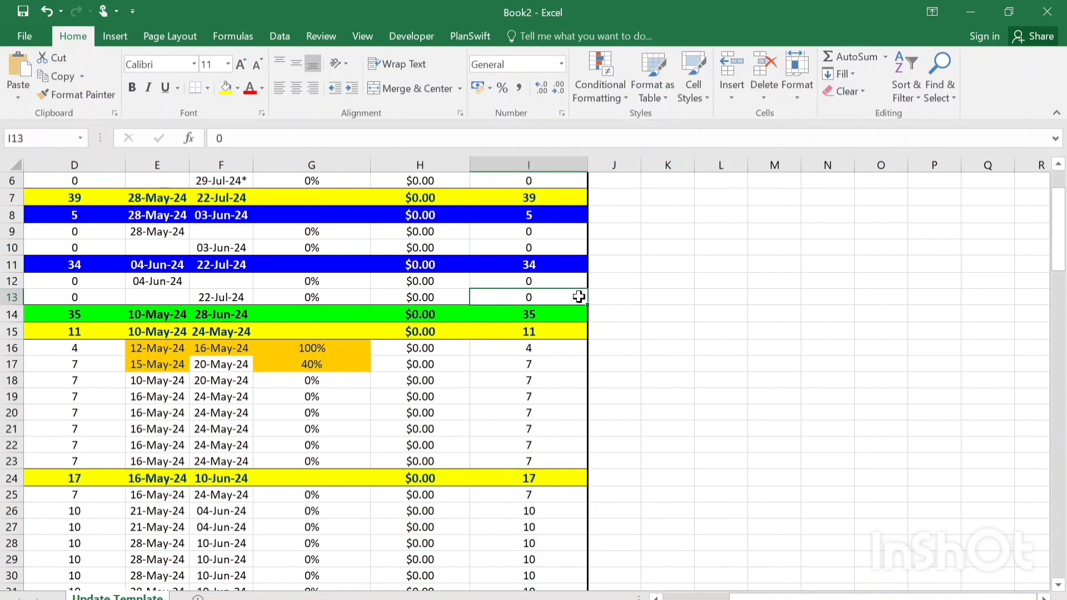
scroll(600, 306, "up", 2)
scroll(502, 465, "left", 3)
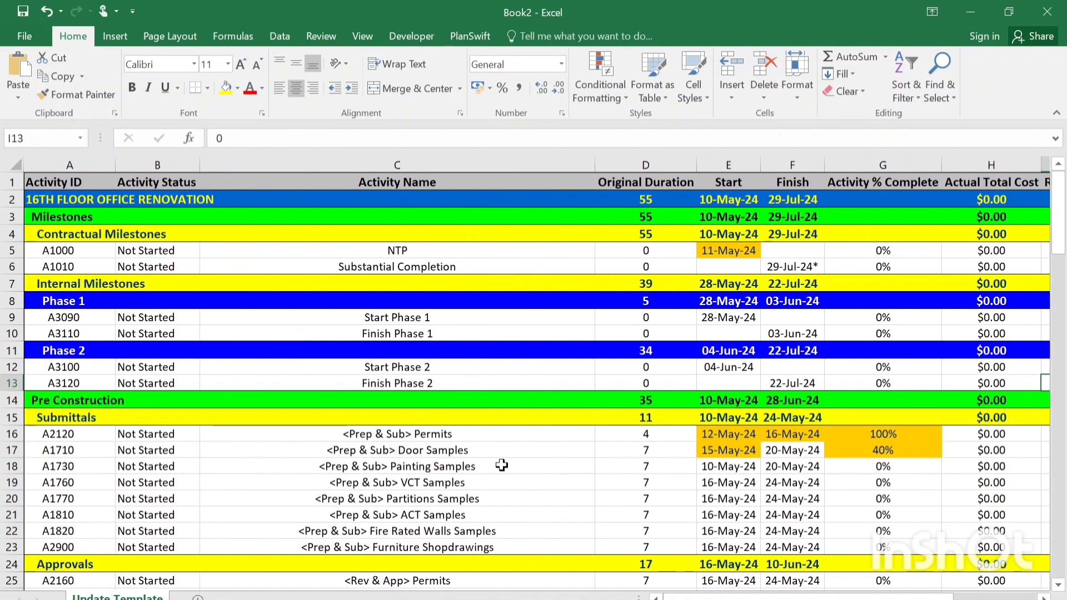
Run Check for Import with data date 05/31/2024 and acknowledge the result message.
key("ctrl+shift+u")
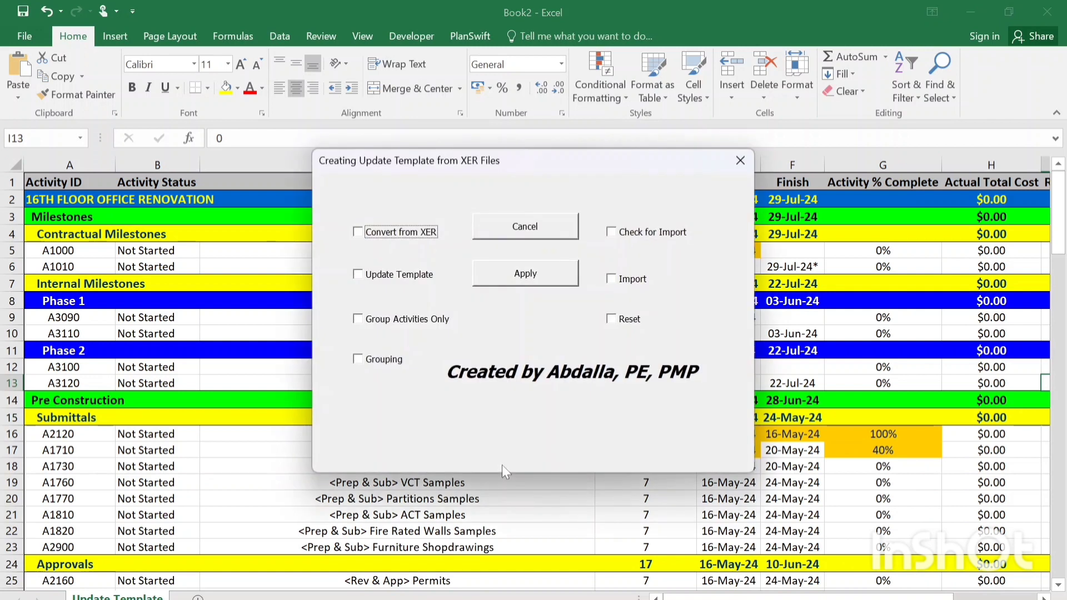
left_click_drag(608, 161, 466, 169)
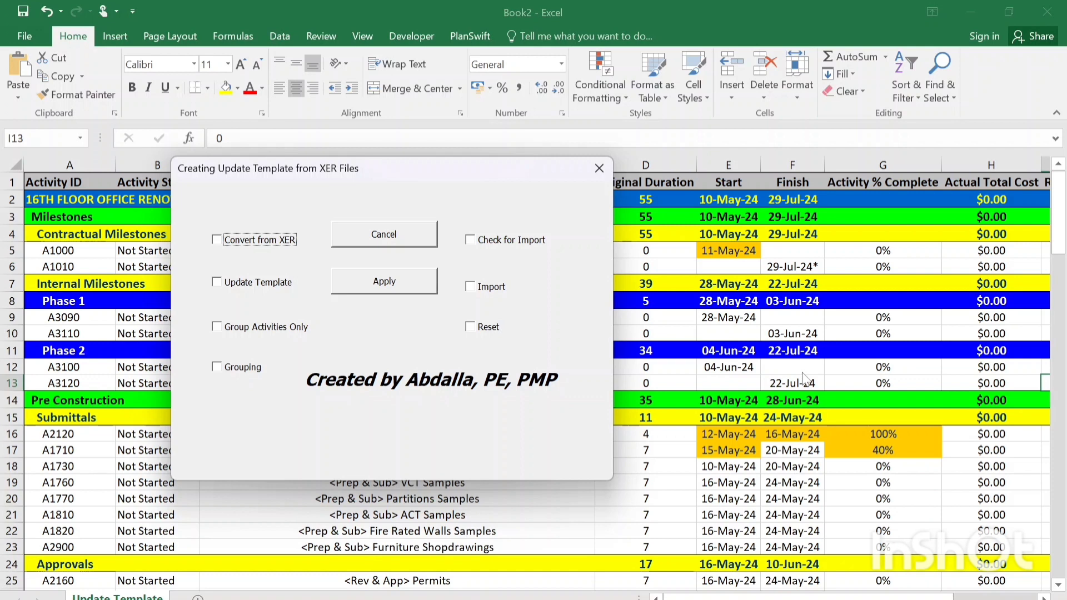
left_click(518, 240)
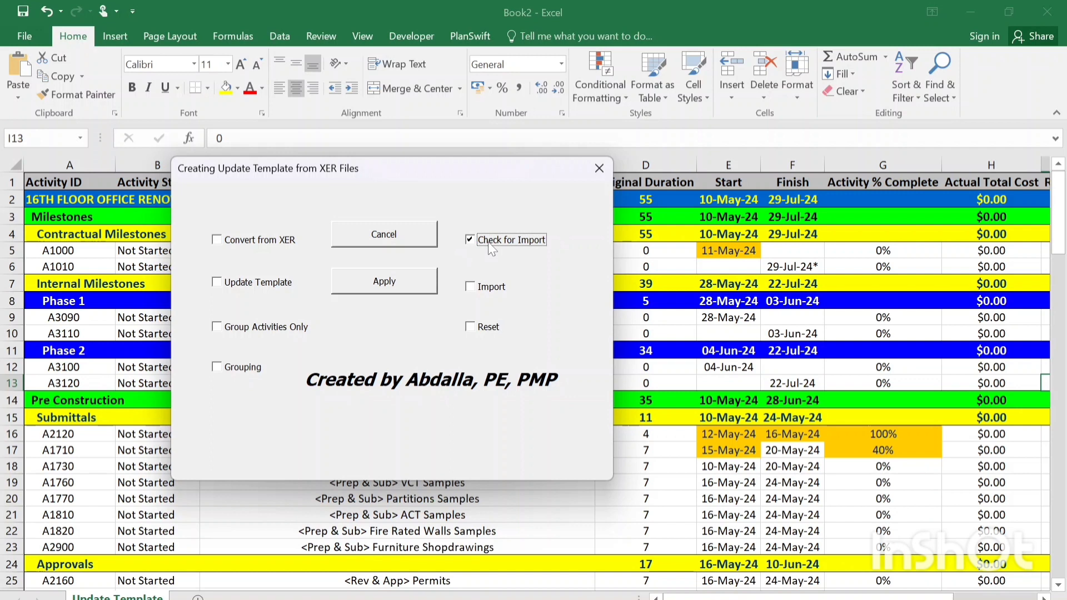
left_click(386, 292)
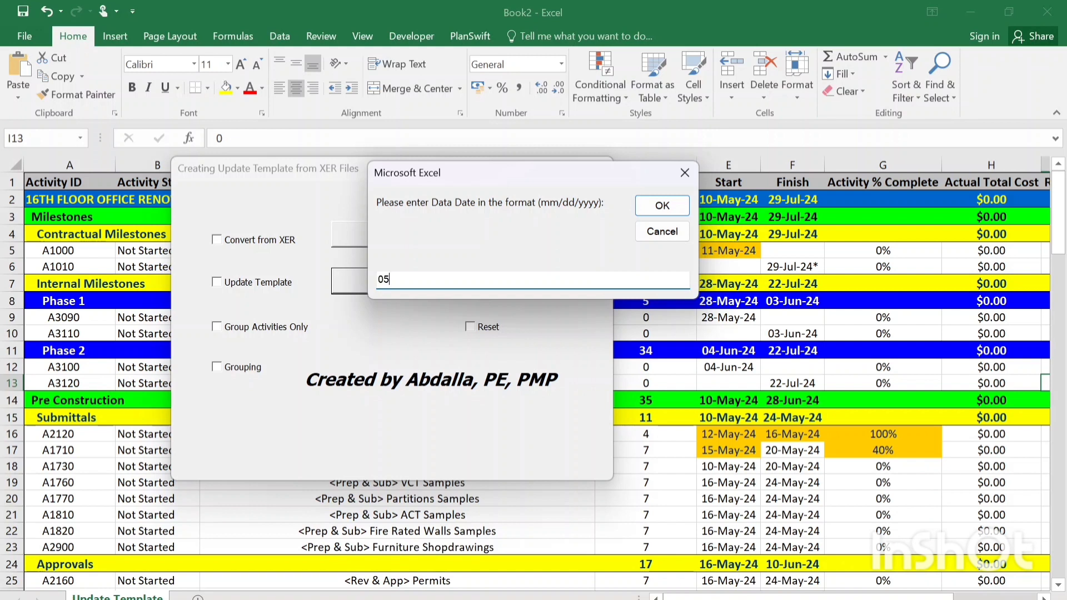
type("05/31/2024")
left_click(678, 205)
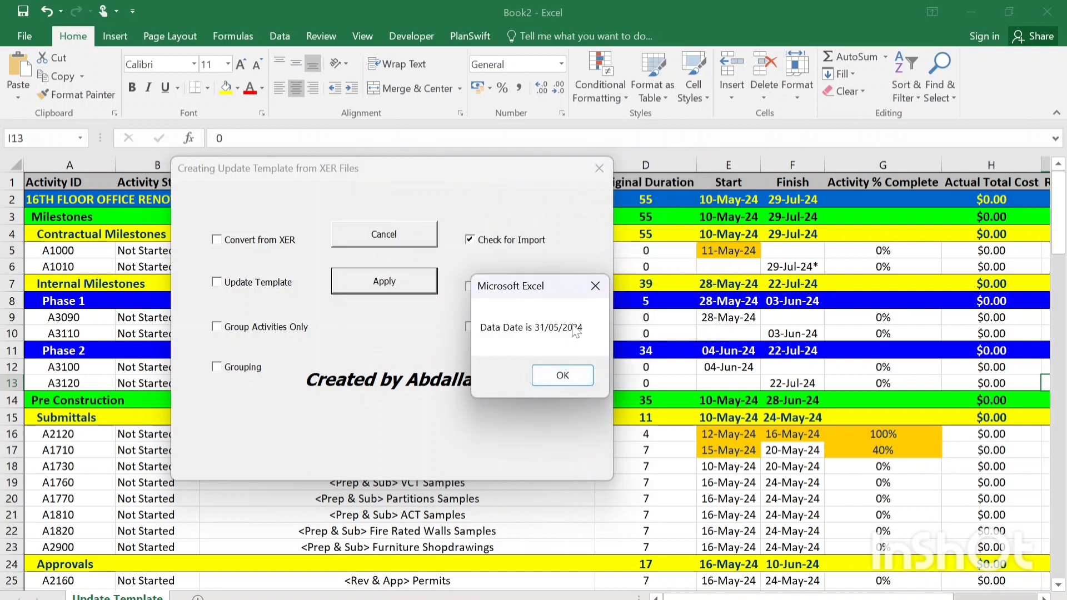
left_click(561, 375)
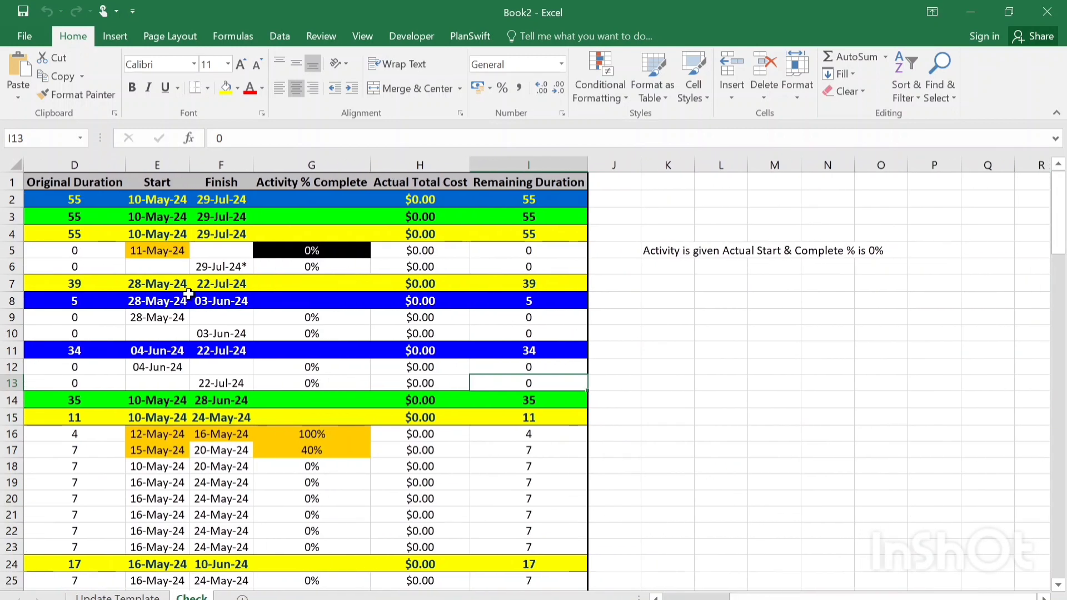
Inspect the flagged NTP row: 11-May-24 start, 0% complete, and its explanatory note.
left_click(161, 249)
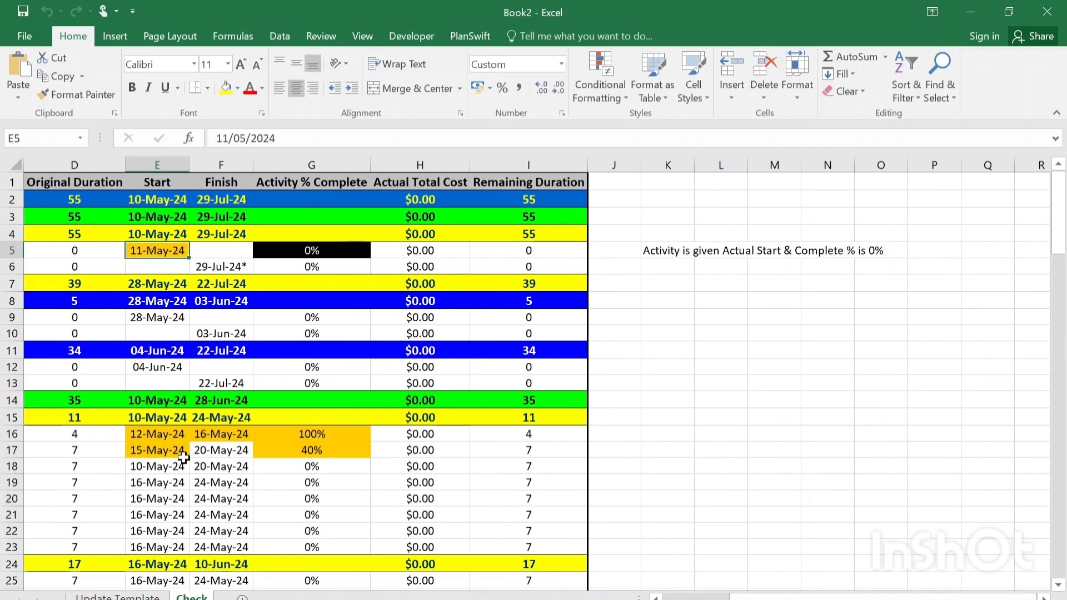
left_click(310, 252)
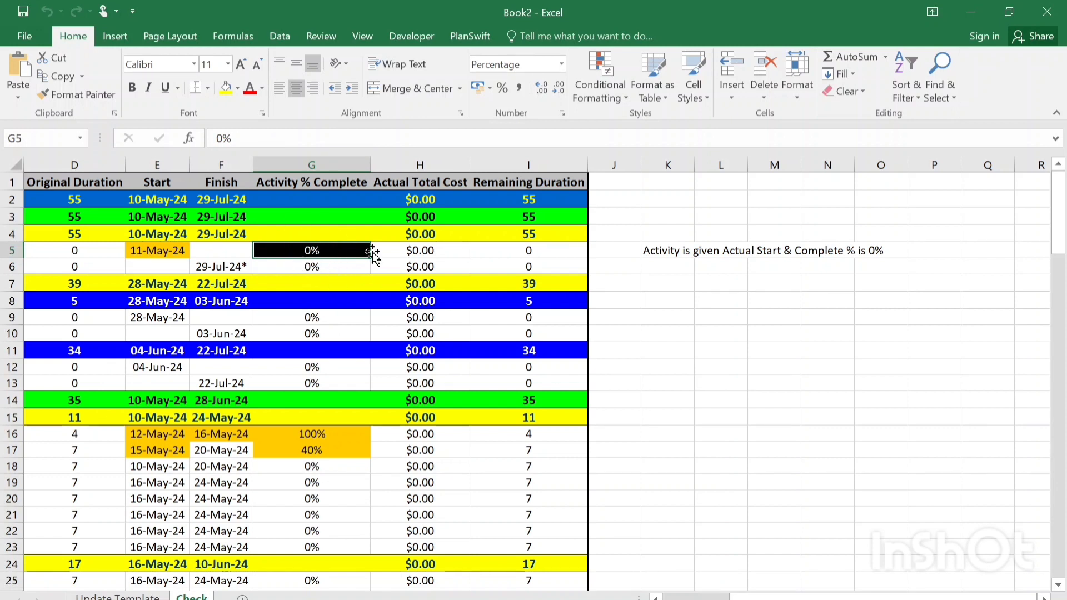
left_click(672, 251)
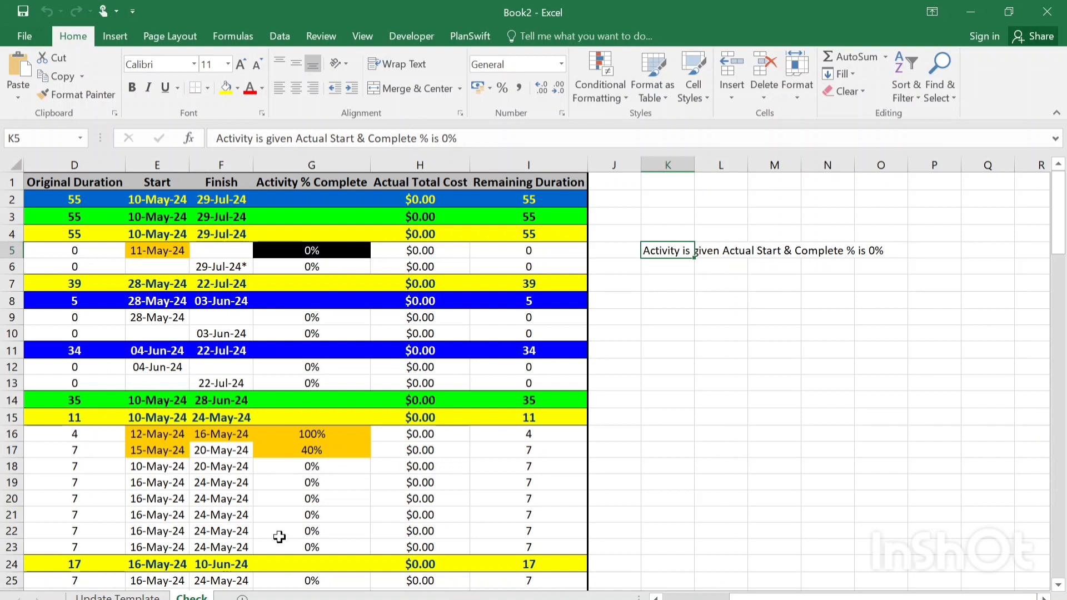
left_click(330, 435)
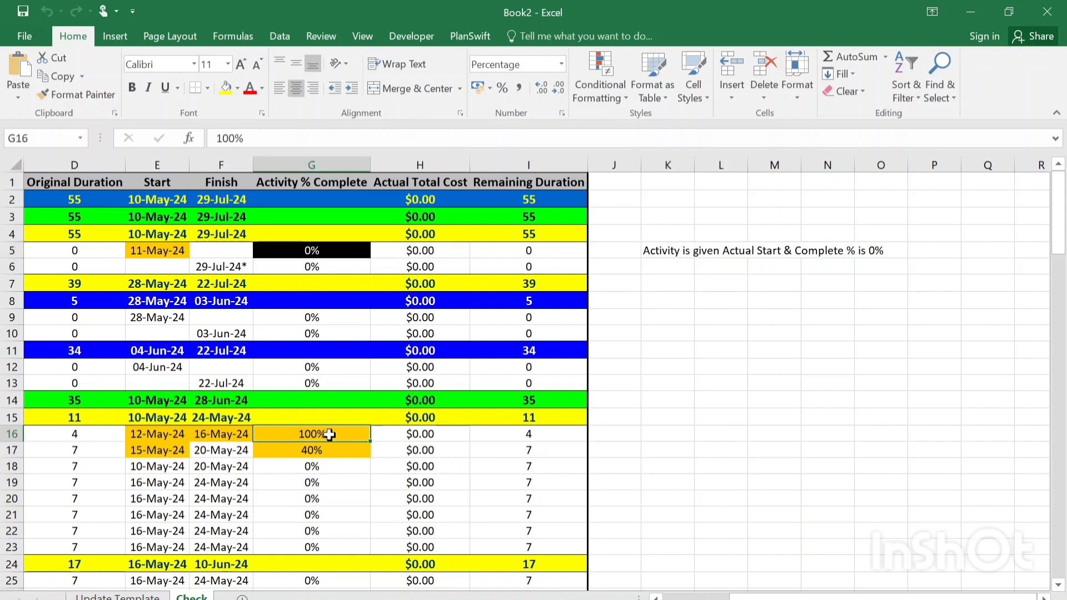
left_click(340, 254)
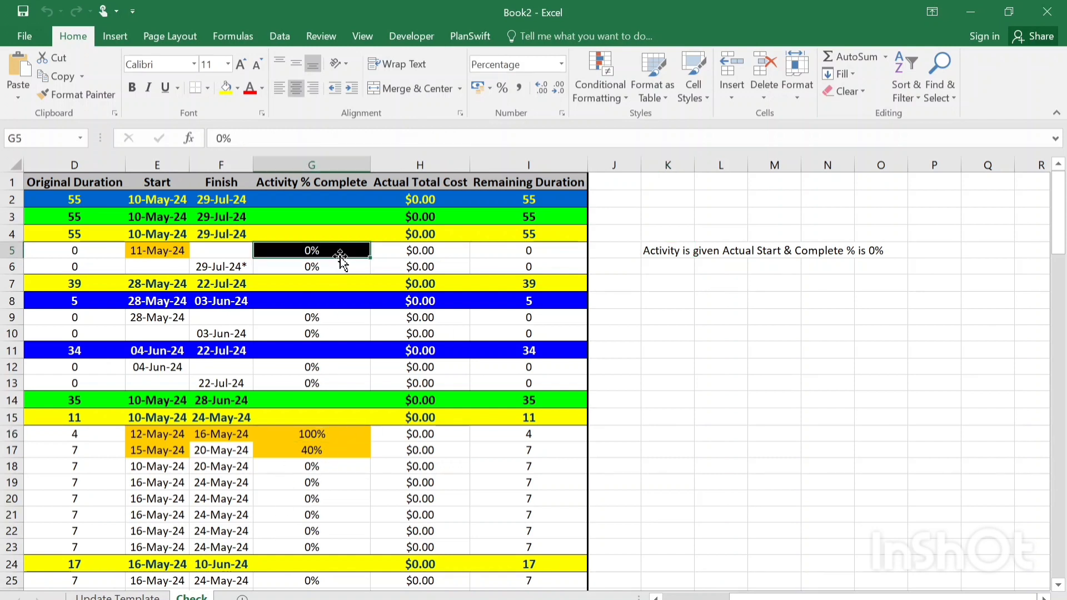
Copy the 100% value from G16 into NTP's G5, then clear the copy marquee.
left_click(350, 431)
key("ctrl+c")
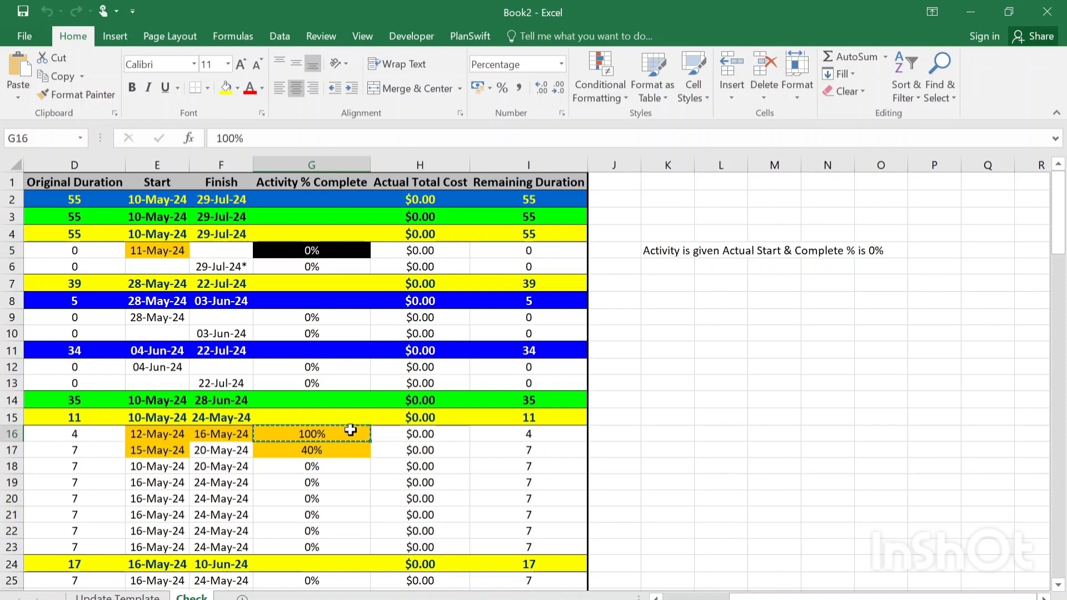
left_click(340, 254)
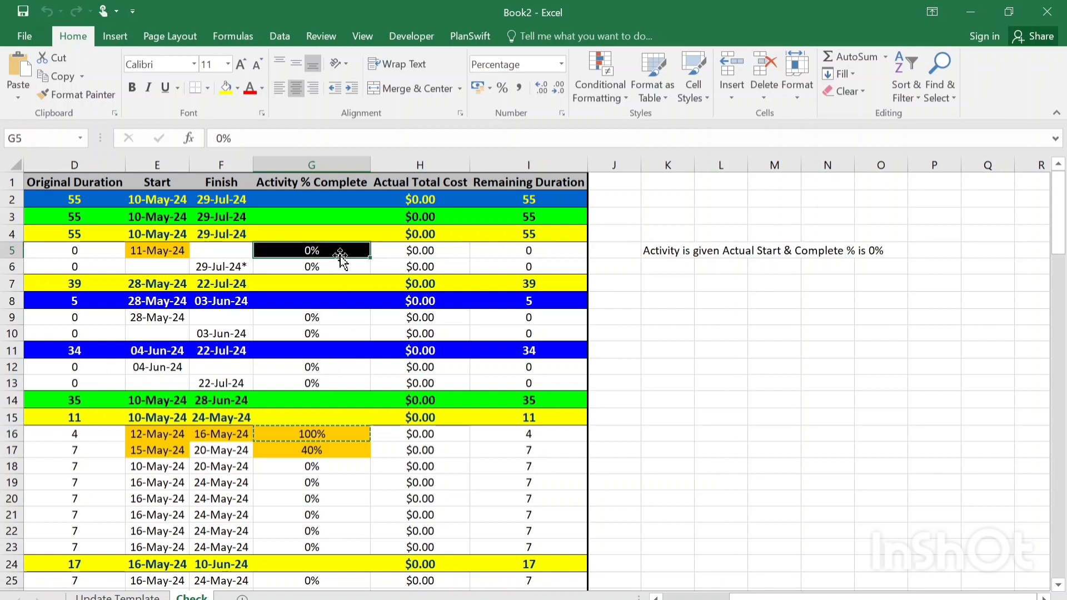
key("ctrl+v")
left_click(345, 287)
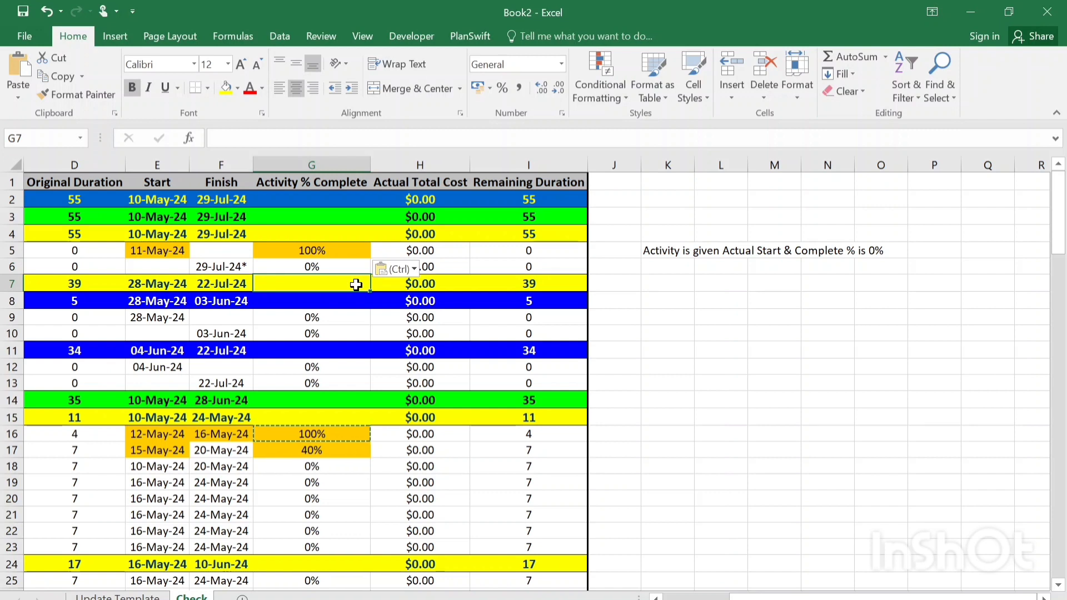
left_click(334, 255)
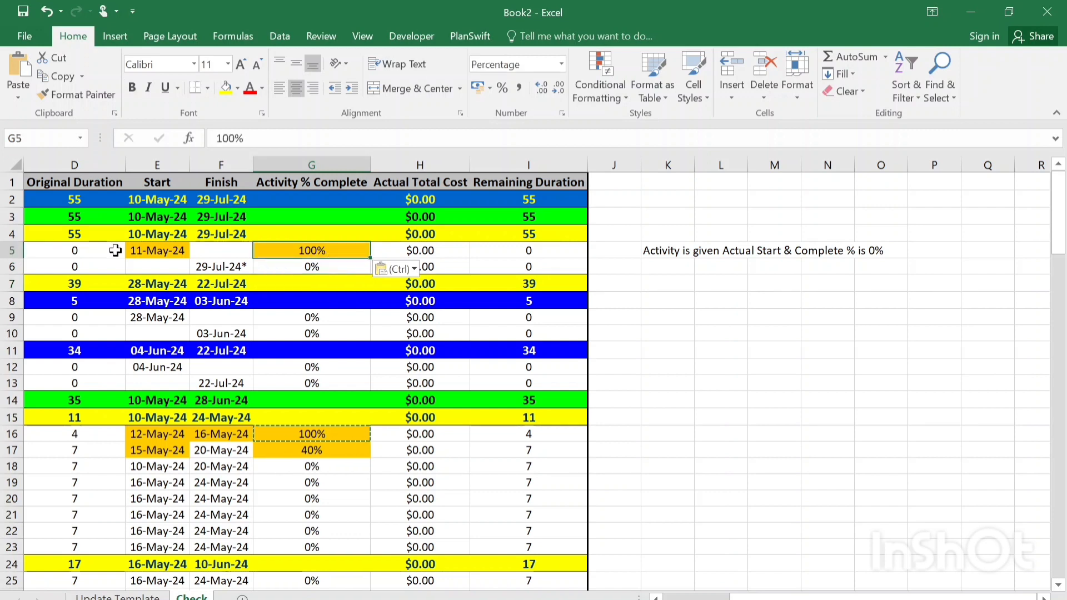
left_click(149, 253)
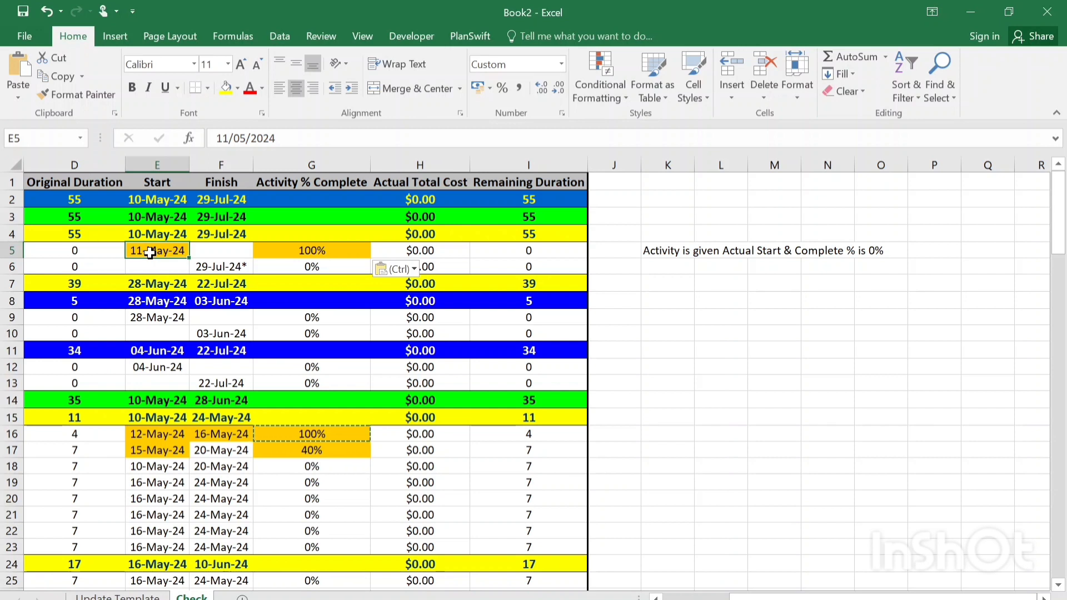
left_click(336, 466)
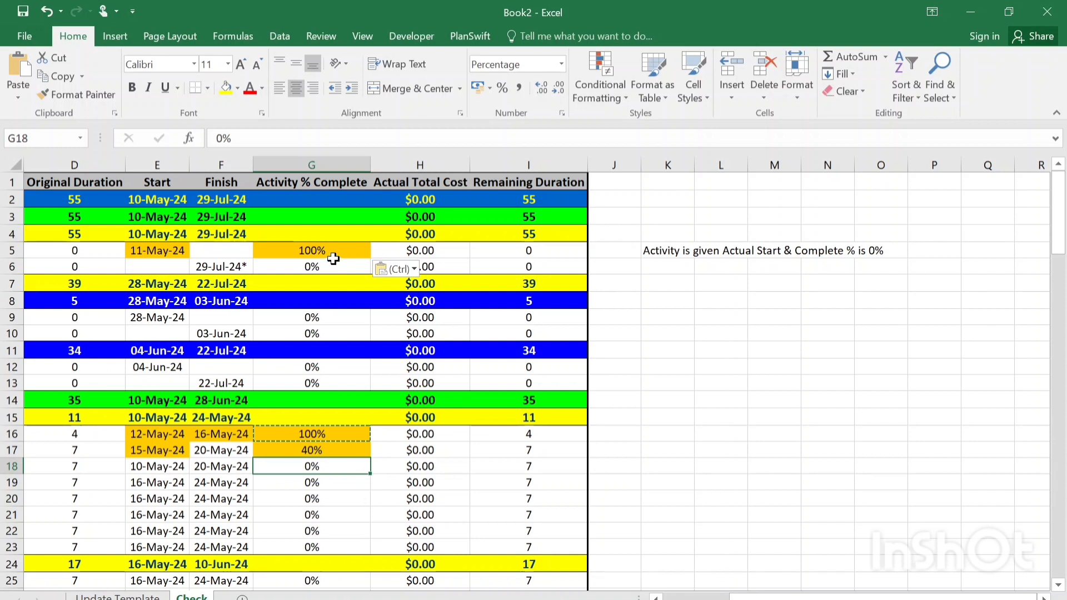
mouse_move(739, 597)
left_mouse_down()
mouse_move(705, 598)
mouse_move(745, 598)
left_mouse_up()
left_click(714, 498)
key("Escape")
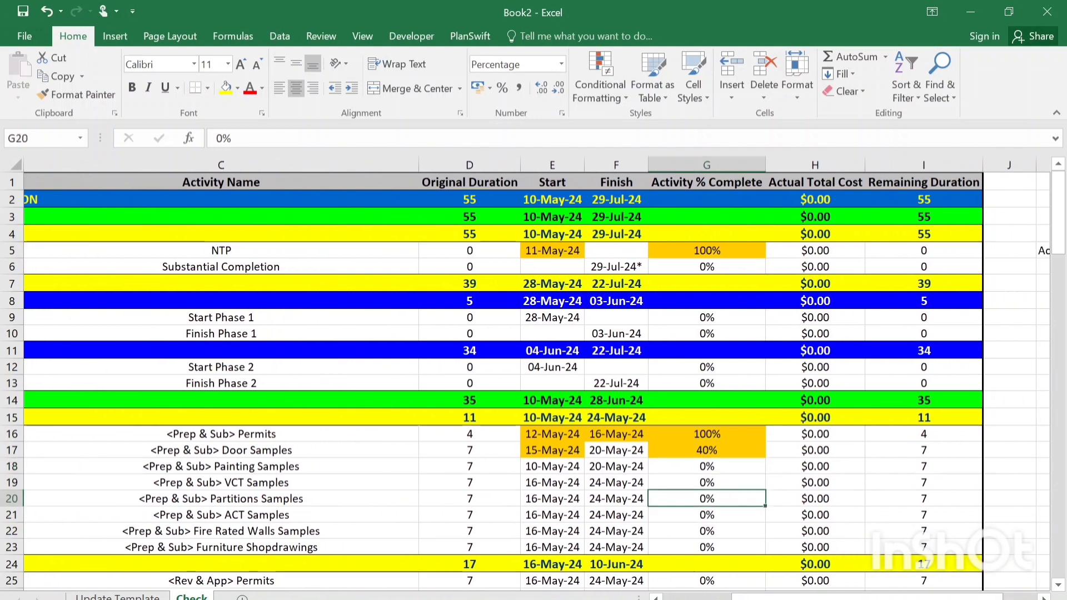
Export the 16TH FLOOR OFFICE RENOVATION activities to XLSX, reviewing the export template columns.
key("alt+Tab")
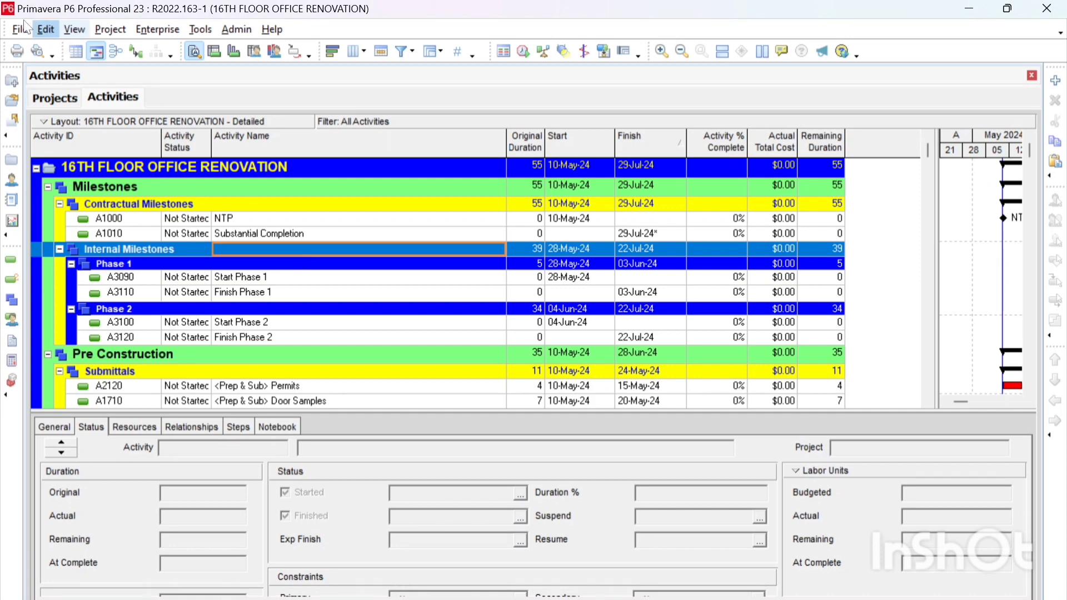
left_click(20, 28)
left_click(55, 104)
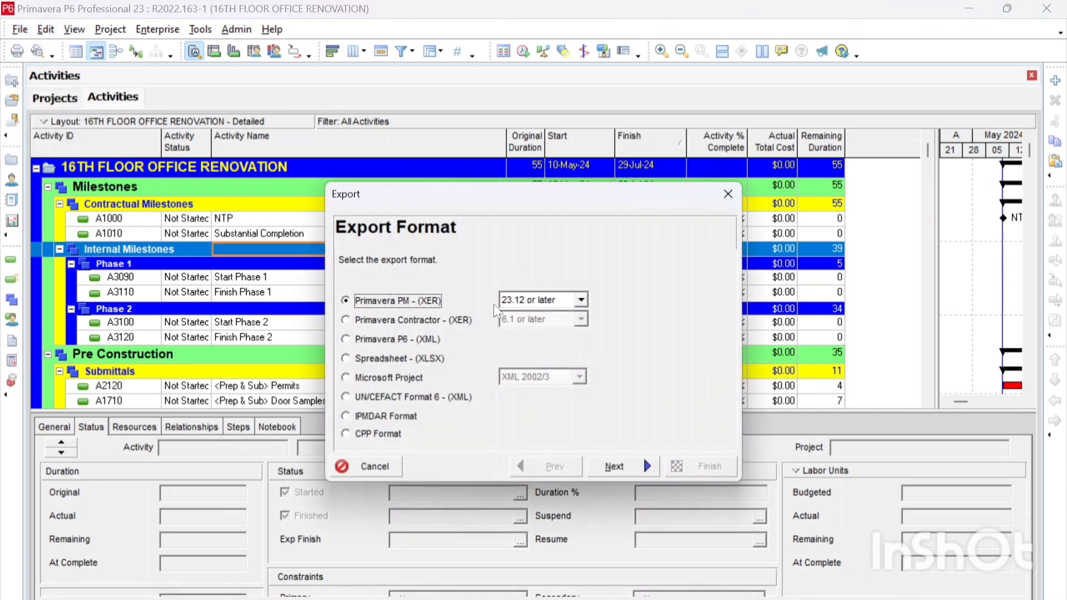
left_click(426, 362)
left_click(614, 466)
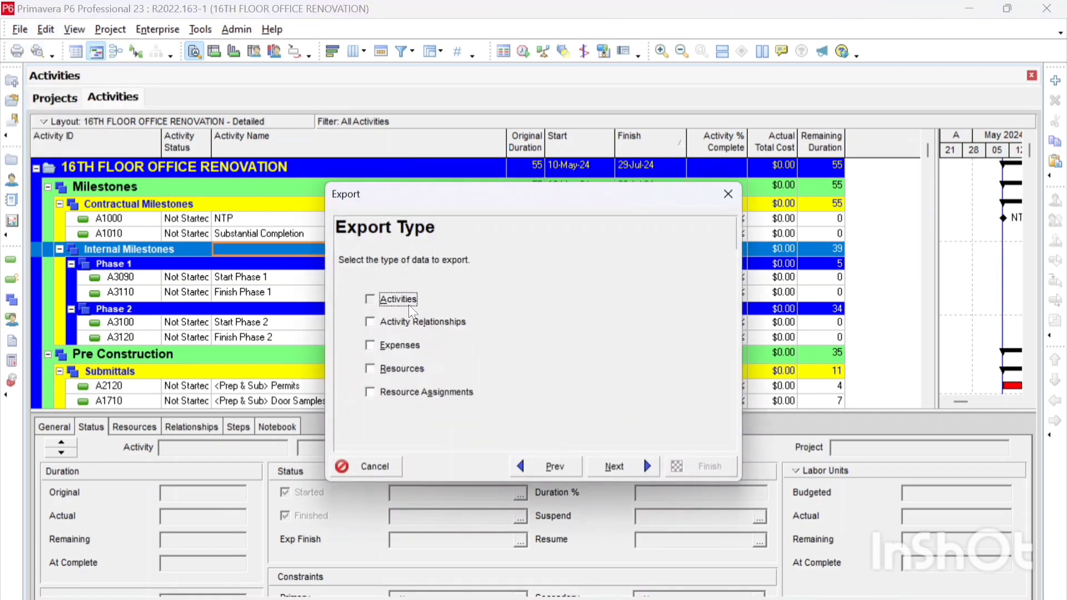
left_click(371, 299)
left_click(614, 466)
left_click(365, 325)
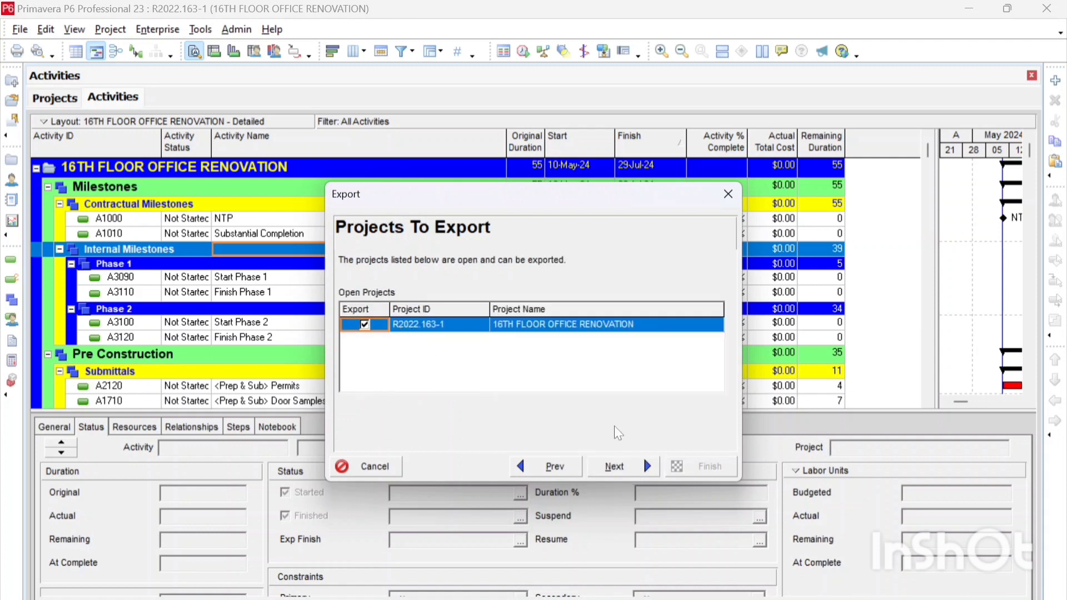
left_click(614, 466)
left_click(643, 411)
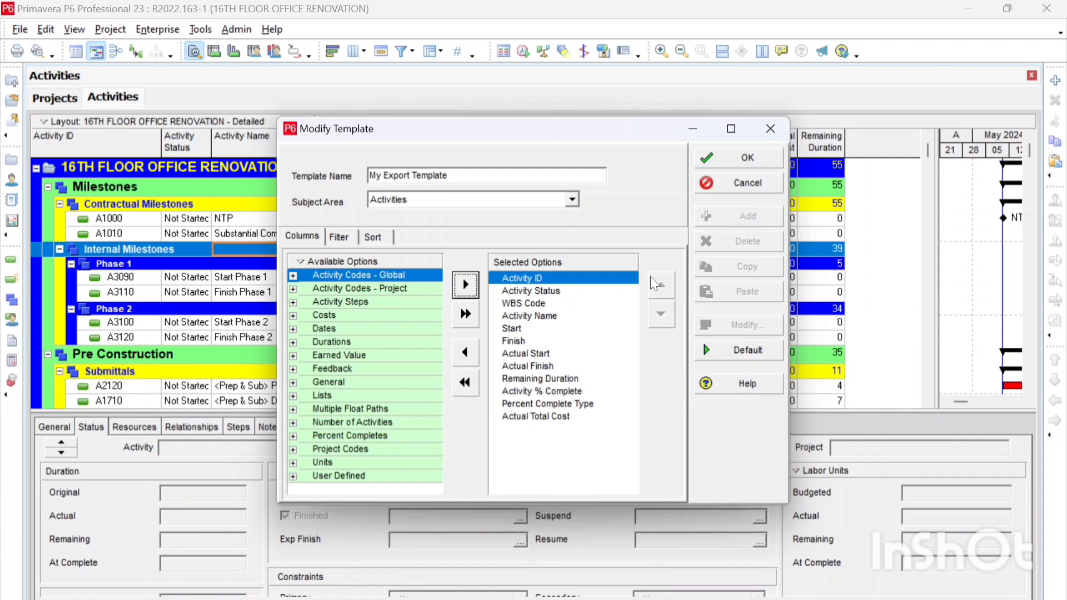
left_click(581, 403)
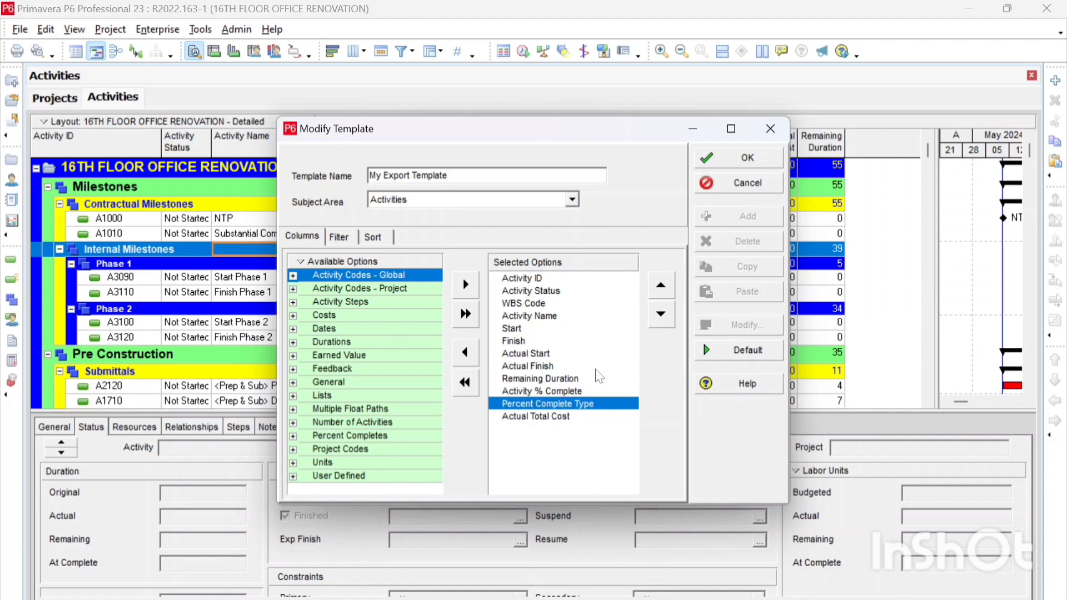
left_click(766, 160)
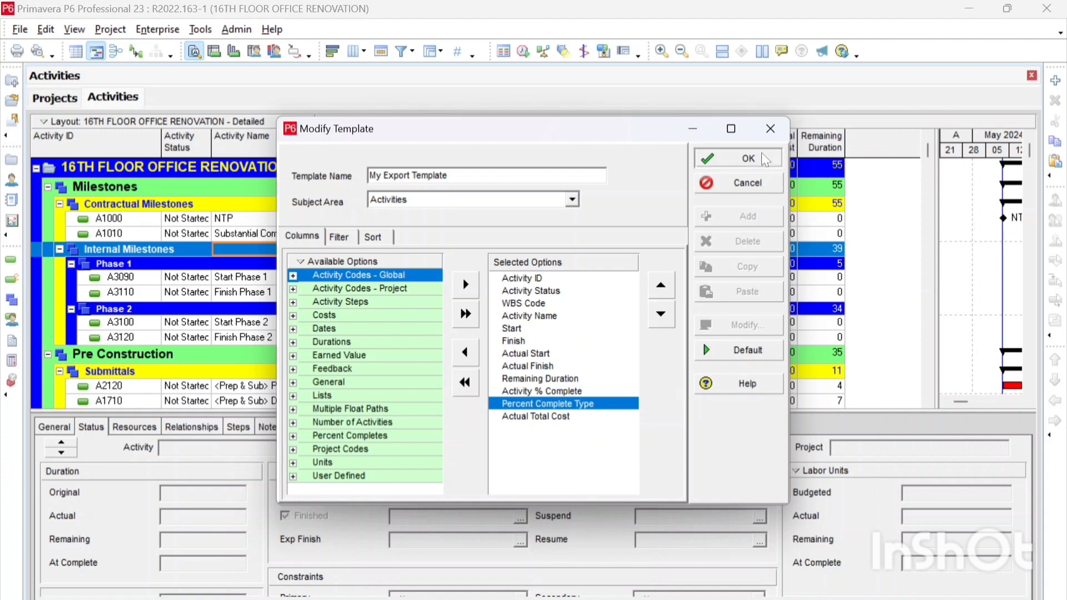
Save the export as R2022.163-1-Activities.xlsx on the Desktop and run it.
left_click(637, 469)
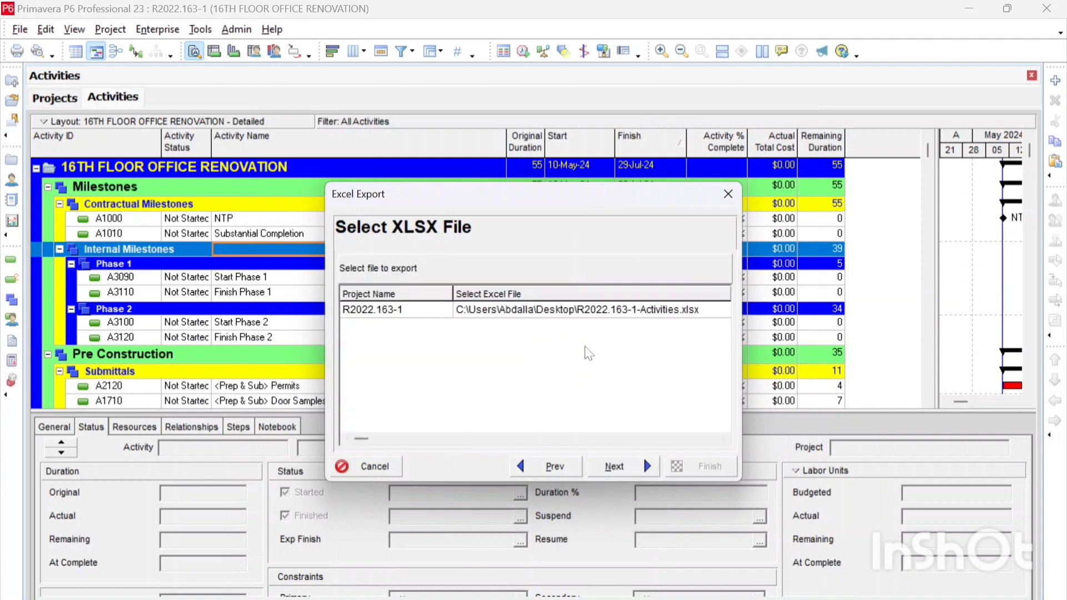
left_click(610, 311)
left_click(611, 313)
left_click(622, 313)
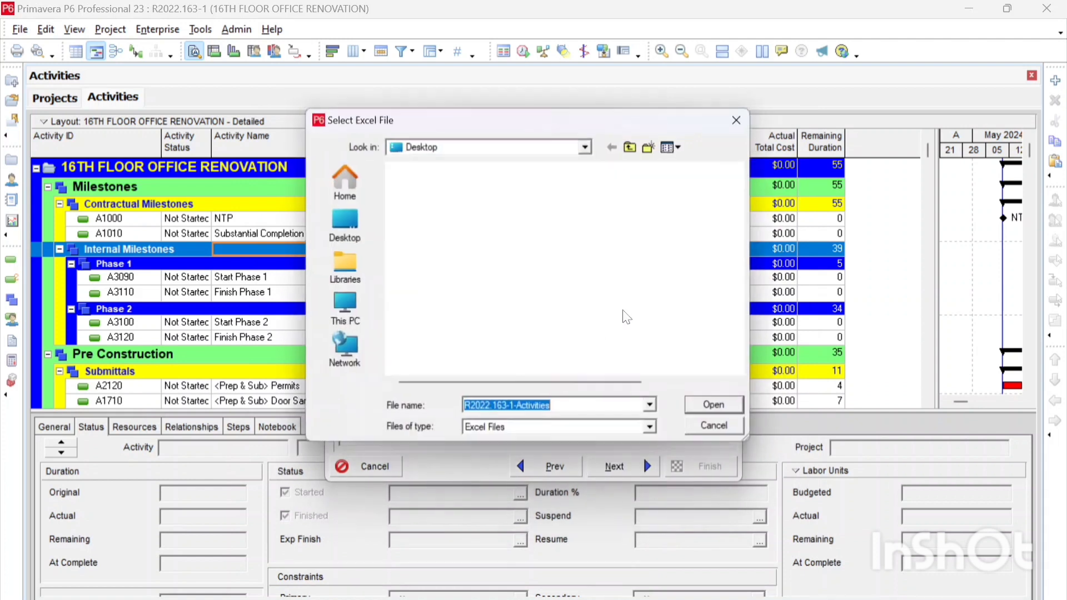
left_click(343, 228)
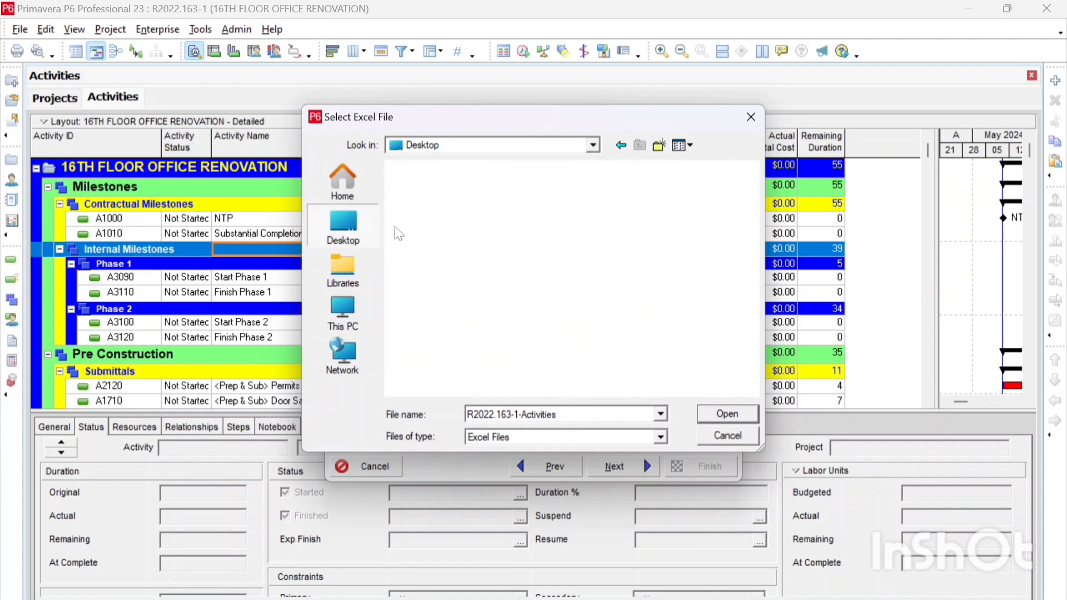
double_click(451, 271)
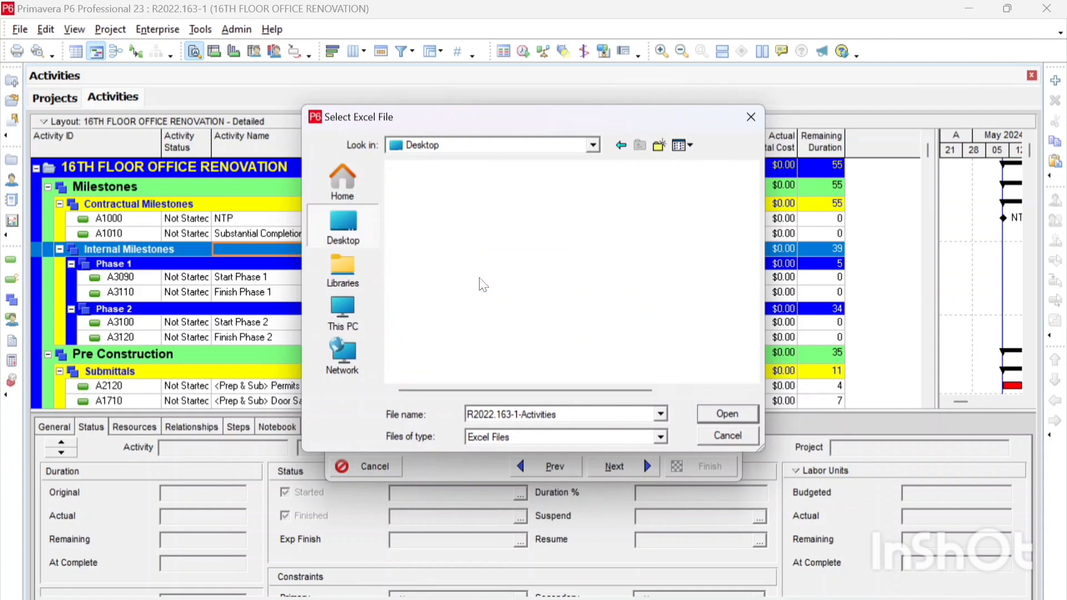
left_click(713, 414)
left_click(614, 466)
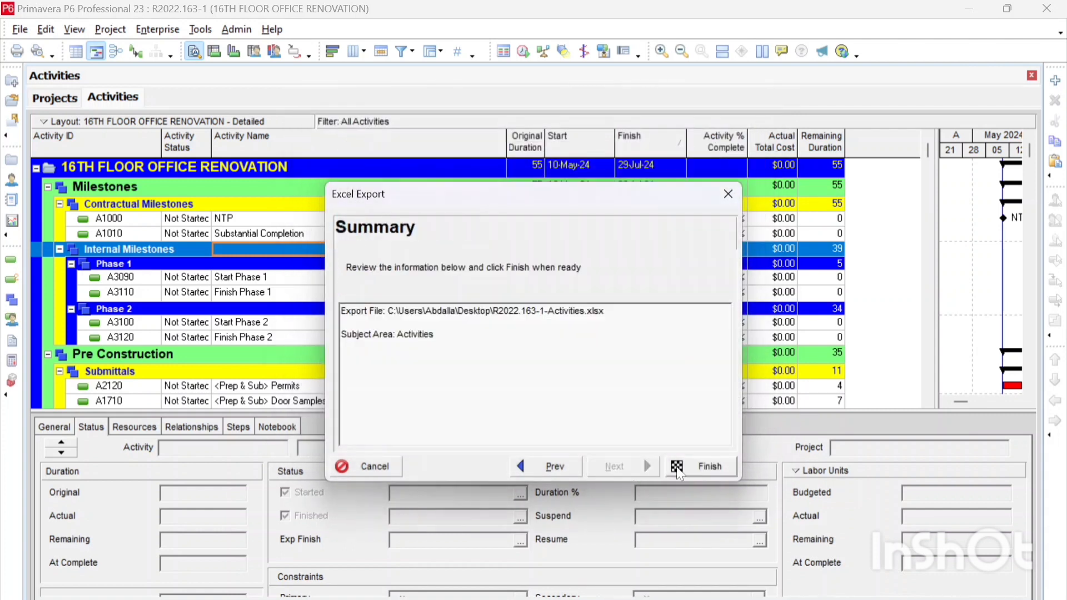
left_click(711, 466)
Close the export result message and return to the Excel workbook.
left_click(685, 468)
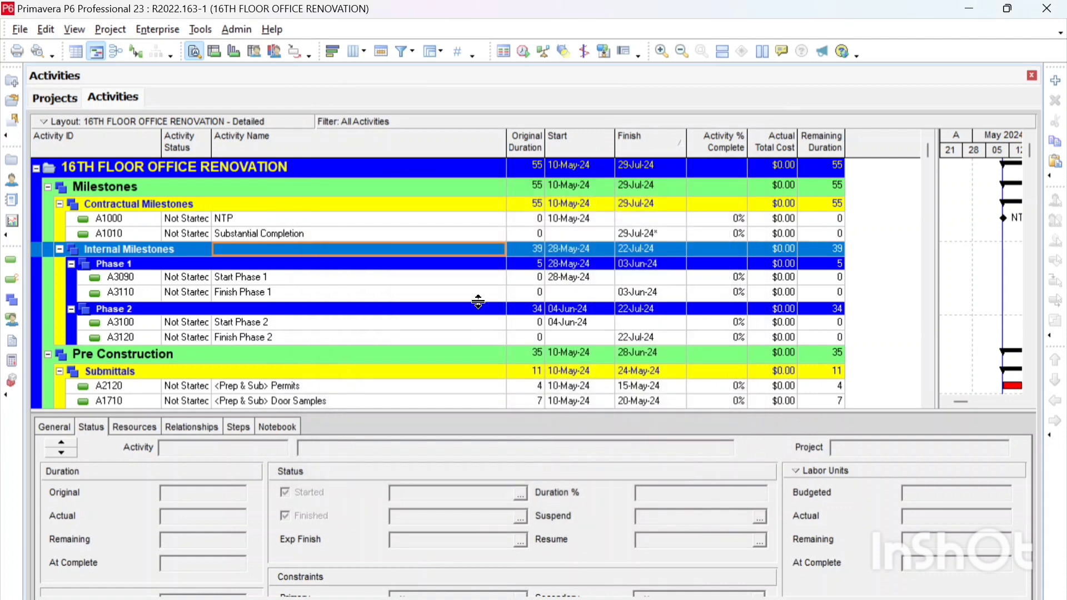
left_click(762, 539)
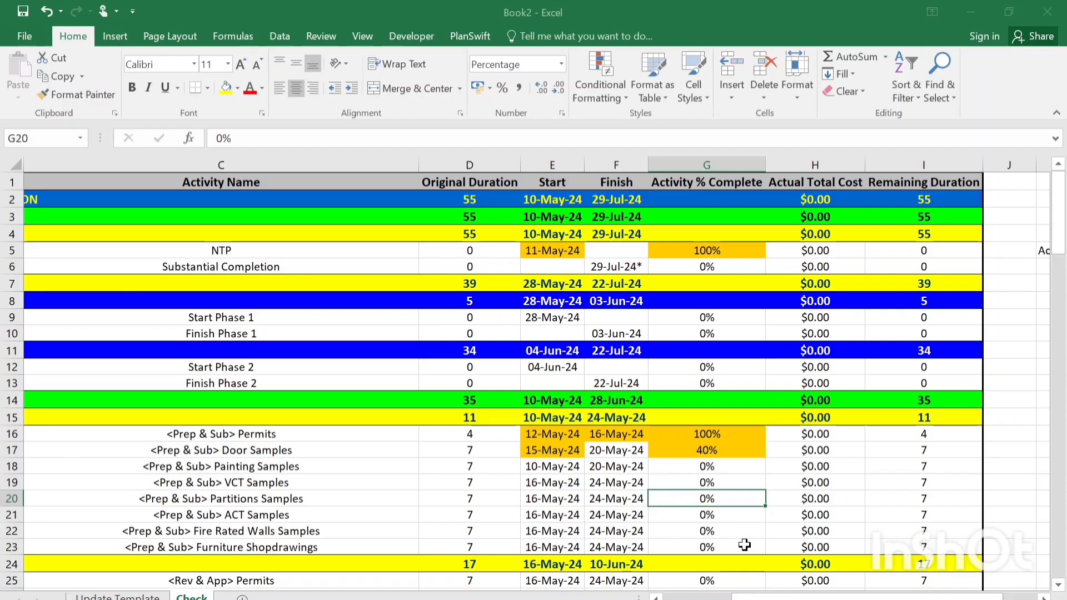
left_click(414, 266)
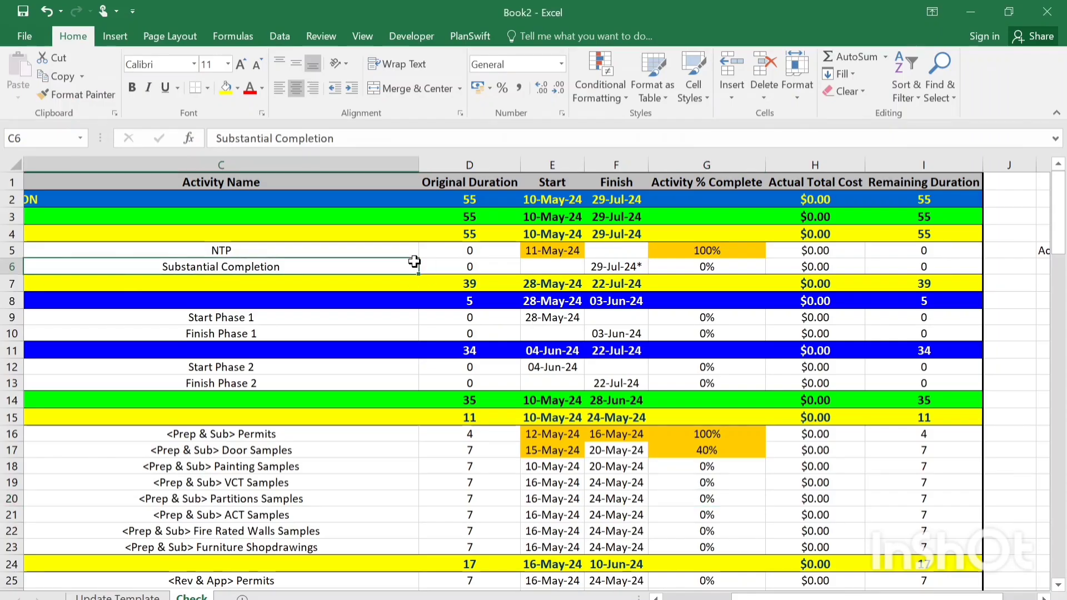
Import R2022.163-1-Activities into Book2 as an Import sheet and inspect the Start Phase 2 row.
key("ctrl+shift+u")
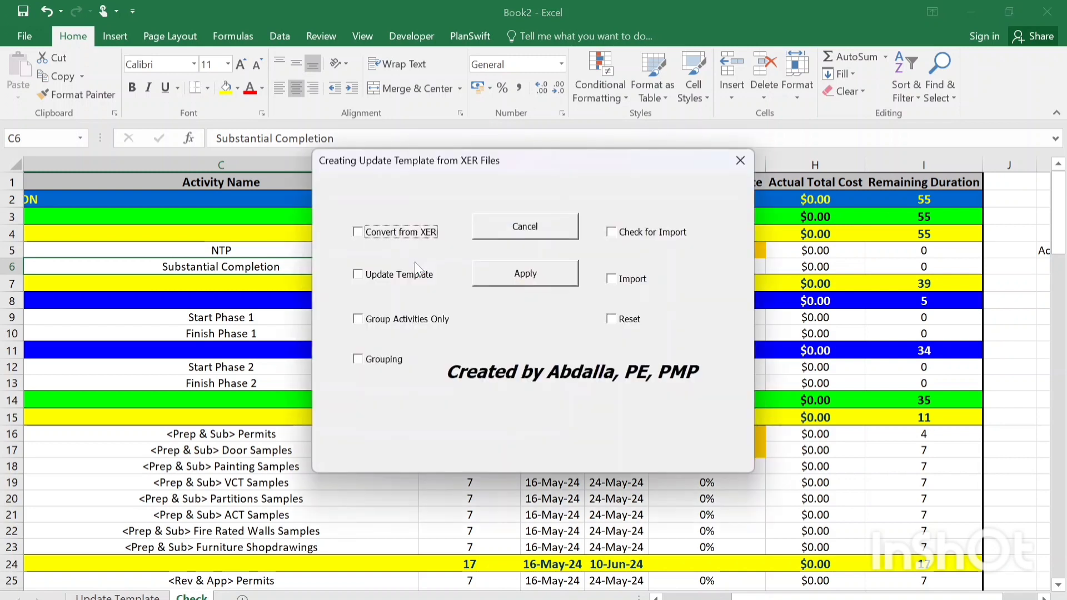
left_click(634, 280)
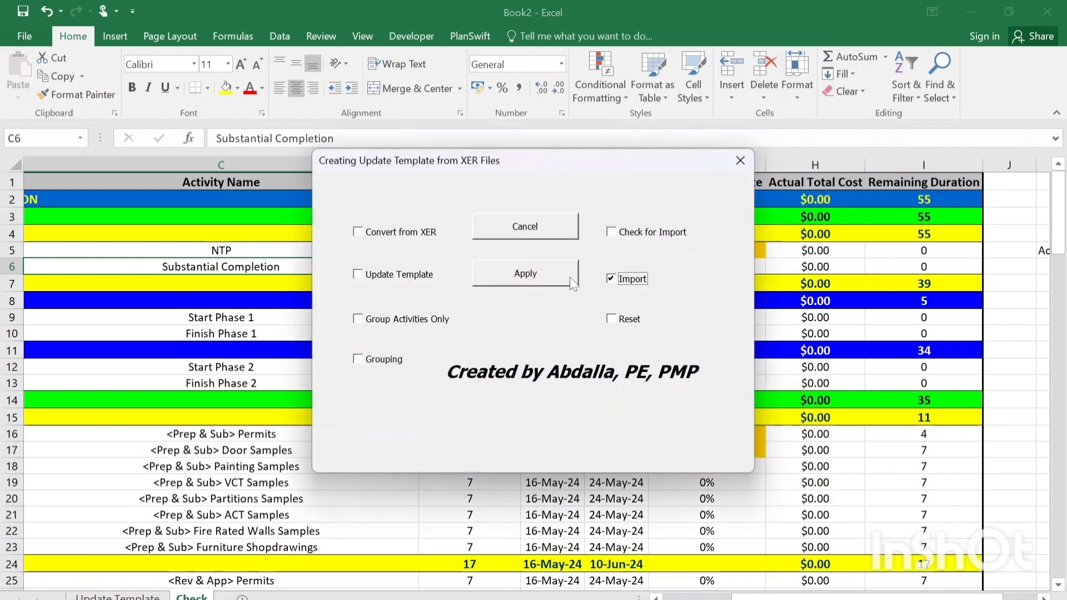
left_click(545, 277)
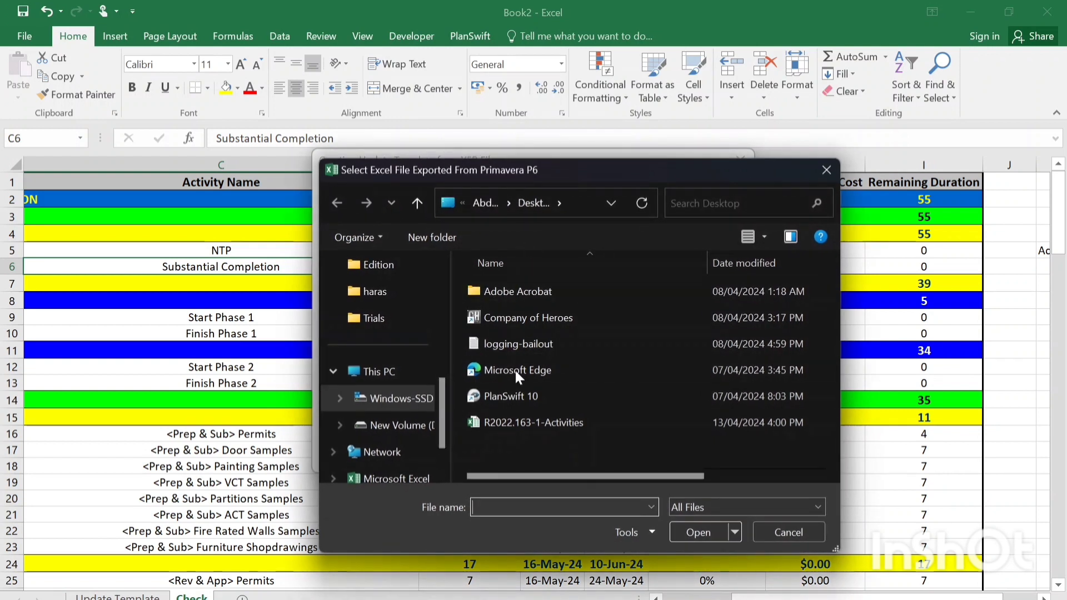
double_click(525, 422)
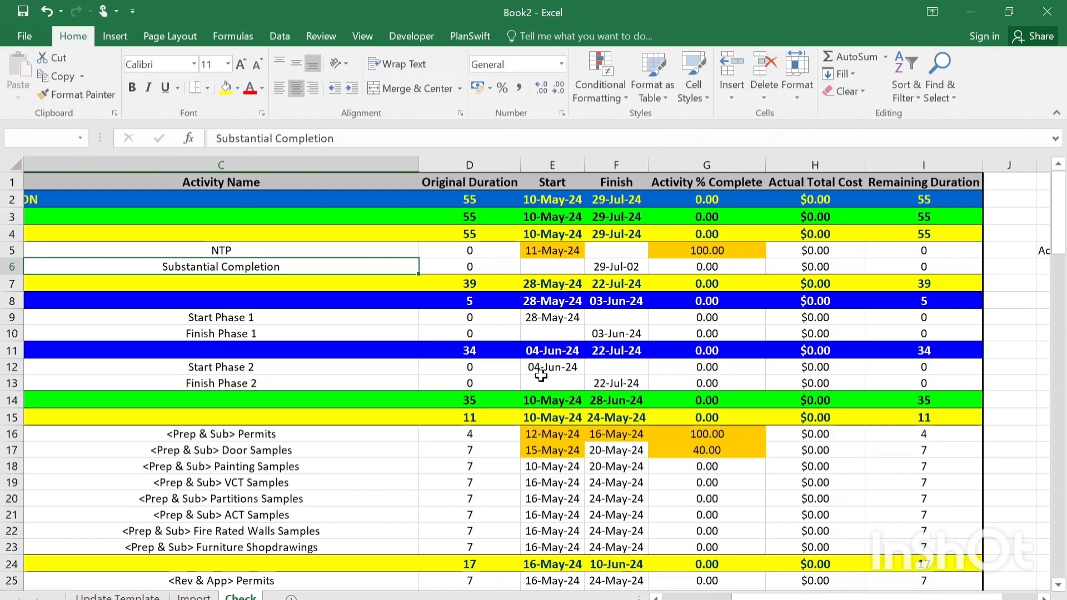
left_click(642, 365)
left_click(499, 360)
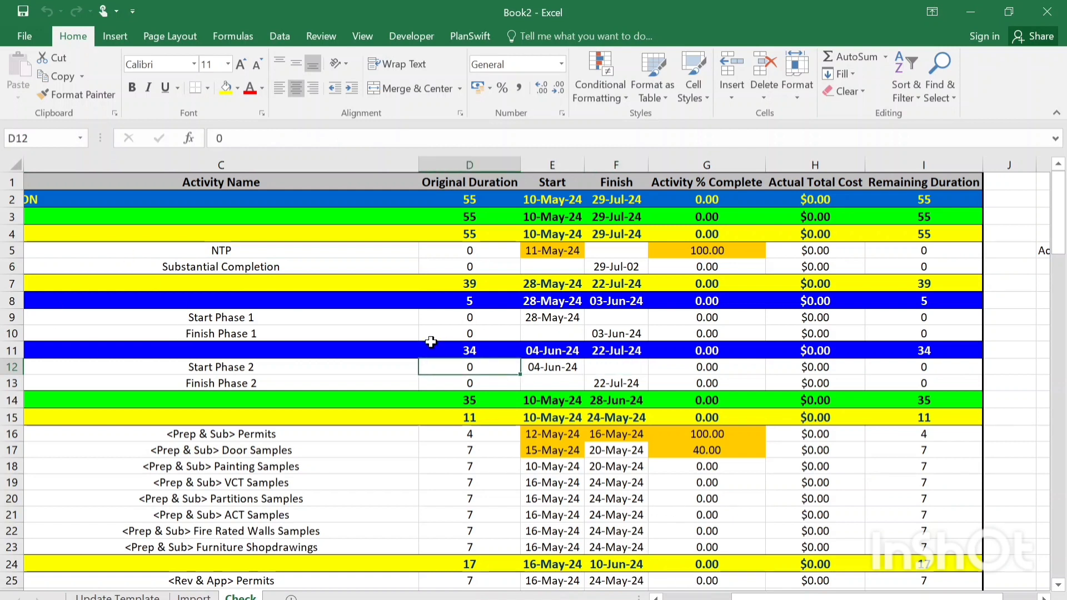
In the P6 schedule, start an import using the Spreadsheet (XLSX) format.
left_click(656, 547)
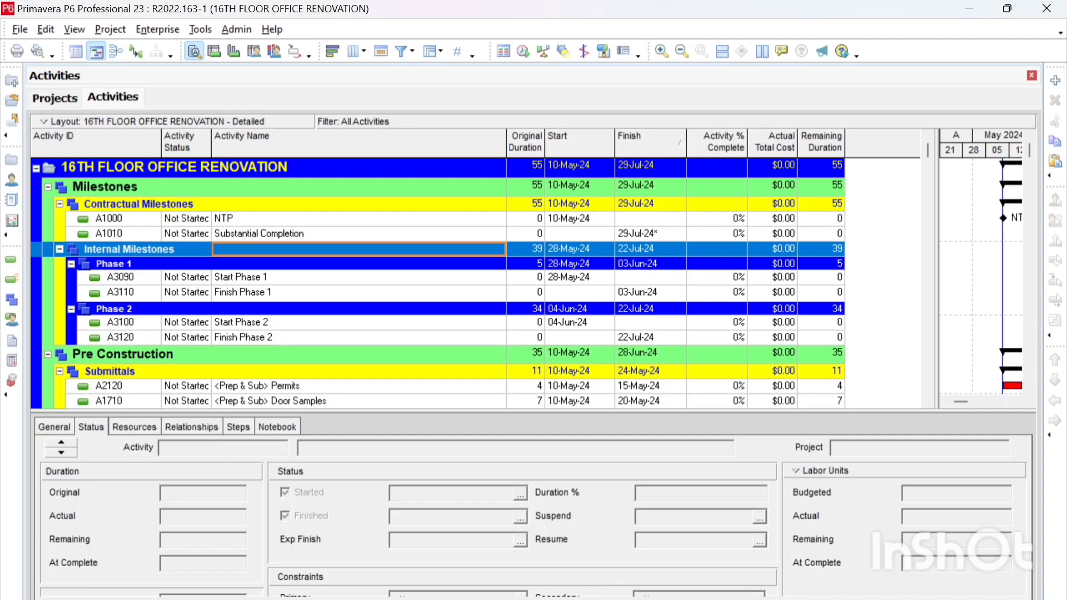
left_click(285, 280)
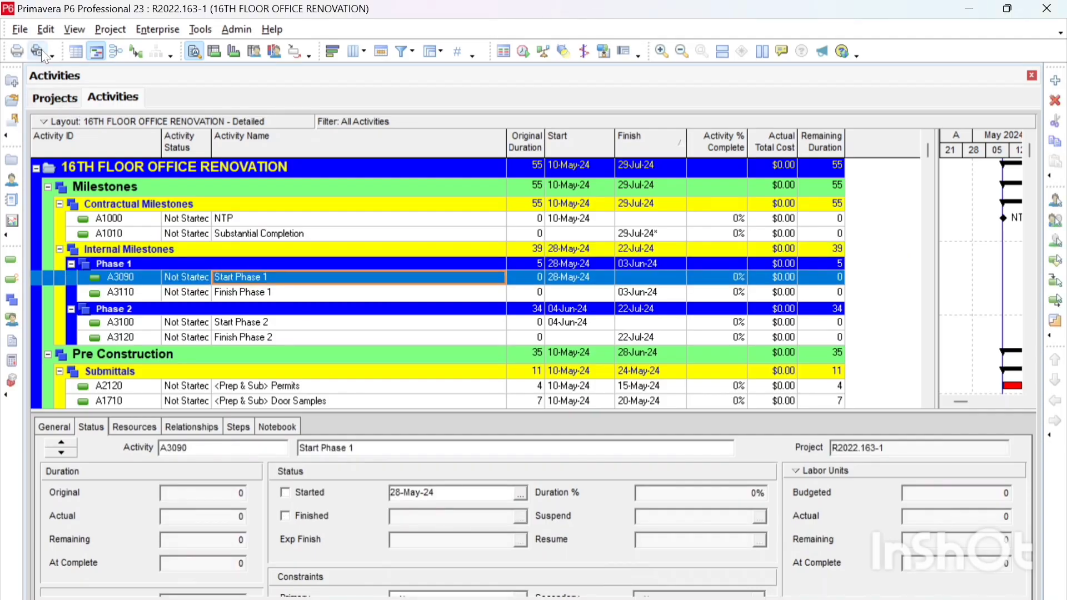
left_click(29, 33)
left_click(56, 89)
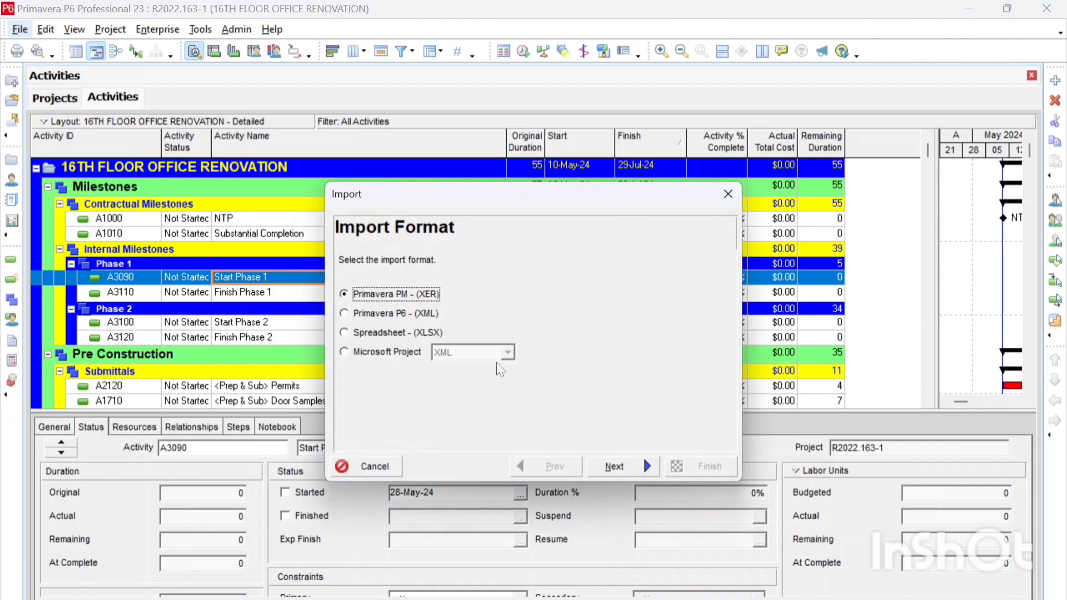
left_click(378, 333)
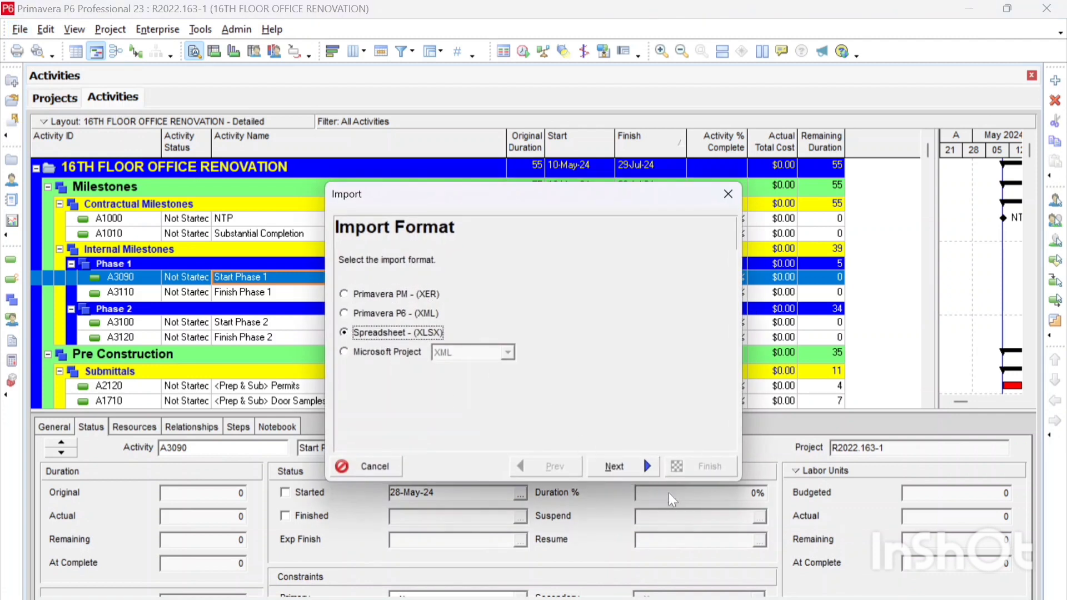
left_click(636, 469)
Select R2022.163-1-Activities.xlsx from the Desktop as the file to import.
left_click(625, 371)
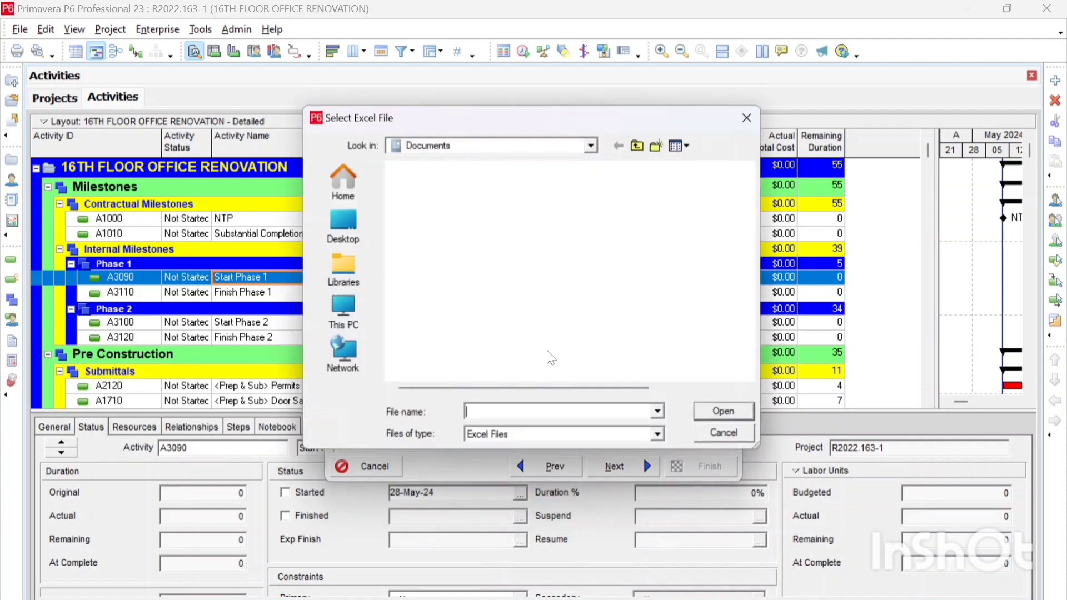
left_click(359, 240)
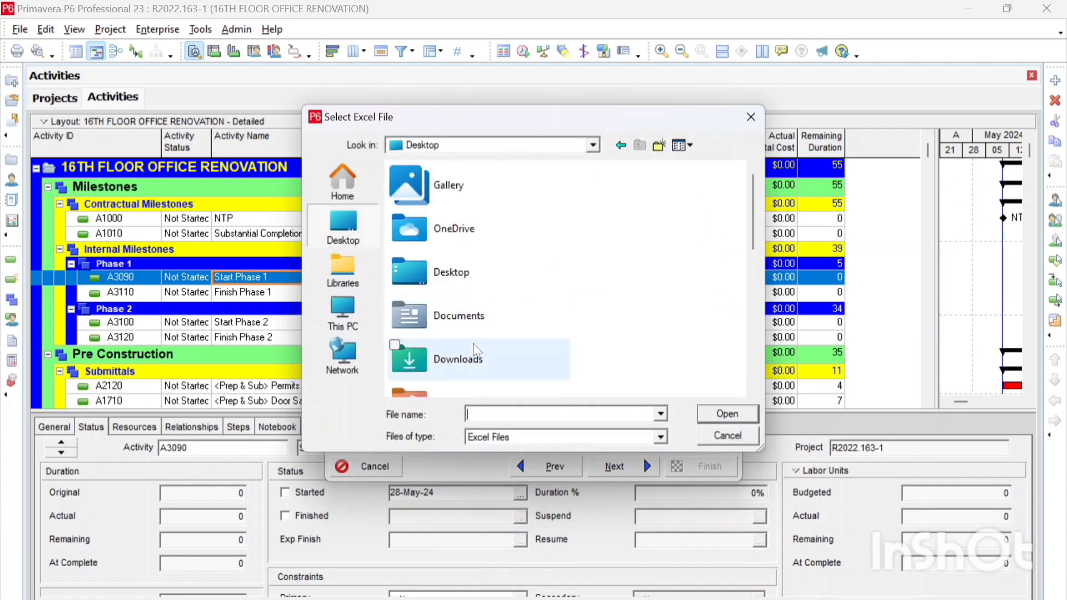
scroll(467, 352, "down", 5)
left_click(471, 389)
double_click(471, 389)
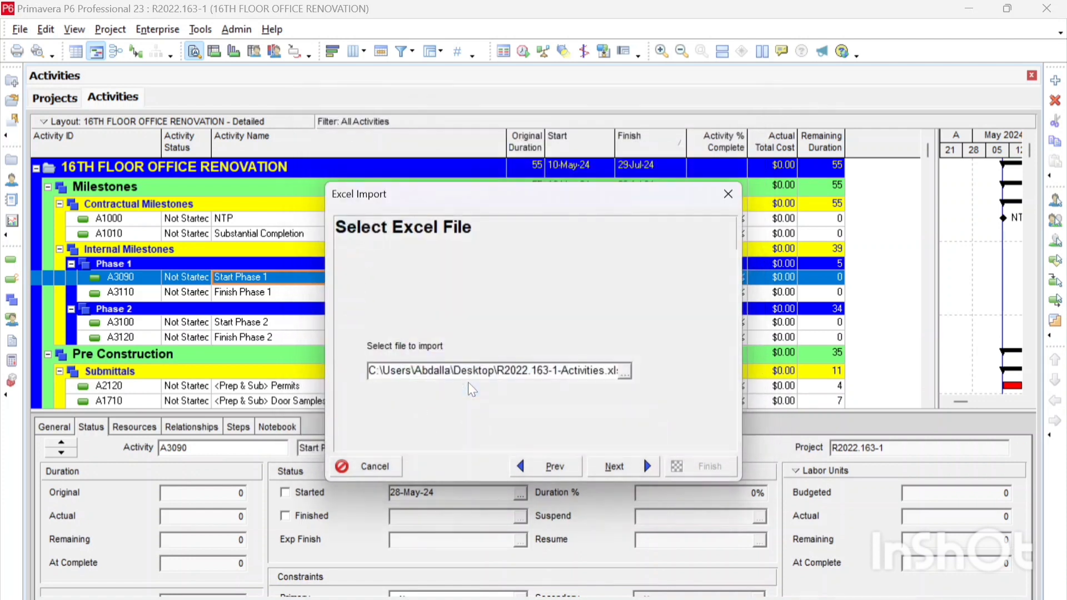
Update the existing 16TH FLOOR OFFICE RENOVATION project with the Activities data and run the import.
left_click(614, 467)
left_click(667, 342)
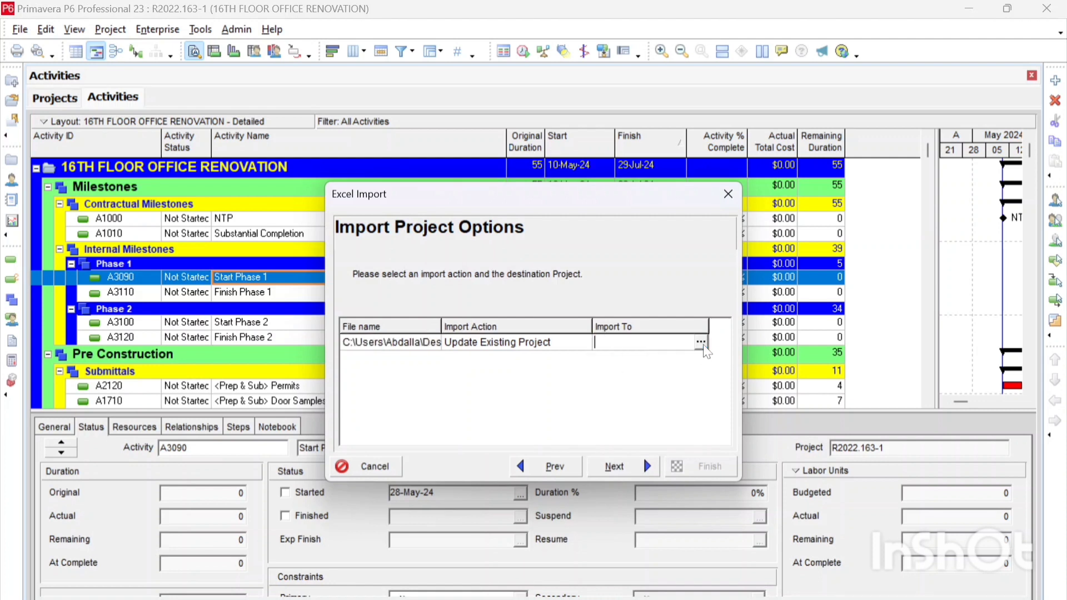
left_click(703, 343)
double_click(573, 197)
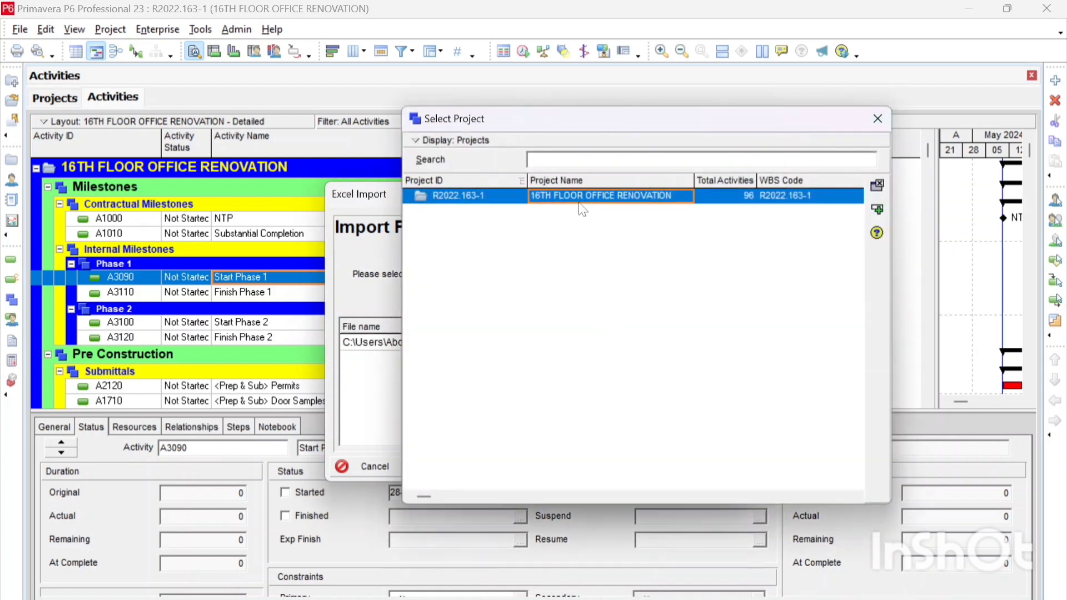
left_click(648, 462)
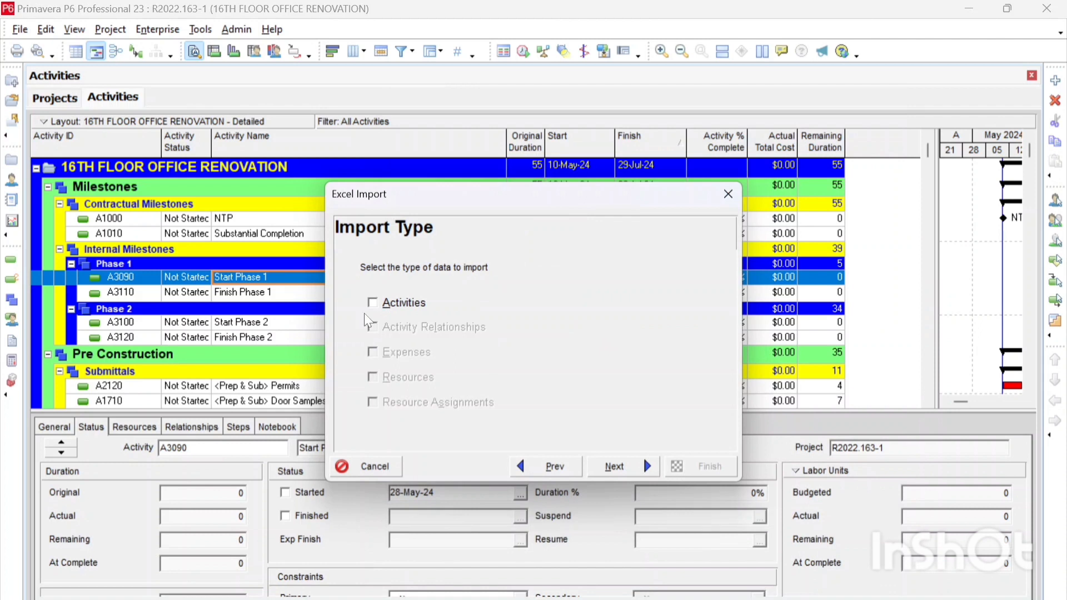
left_click(406, 302)
left_click(615, 466)
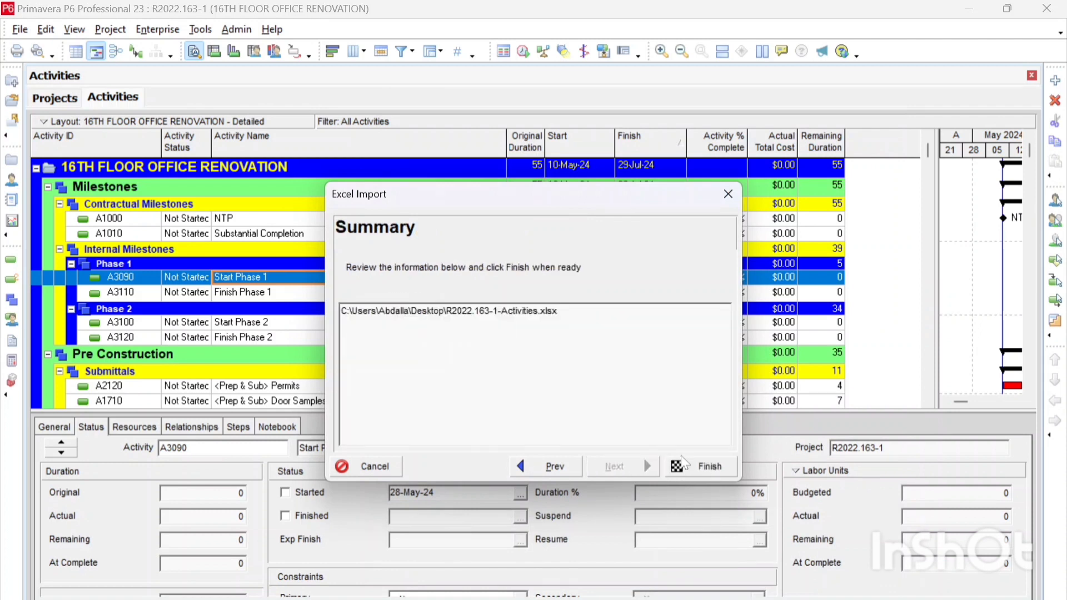
left_click(697, 470)
left_click(691, 468)
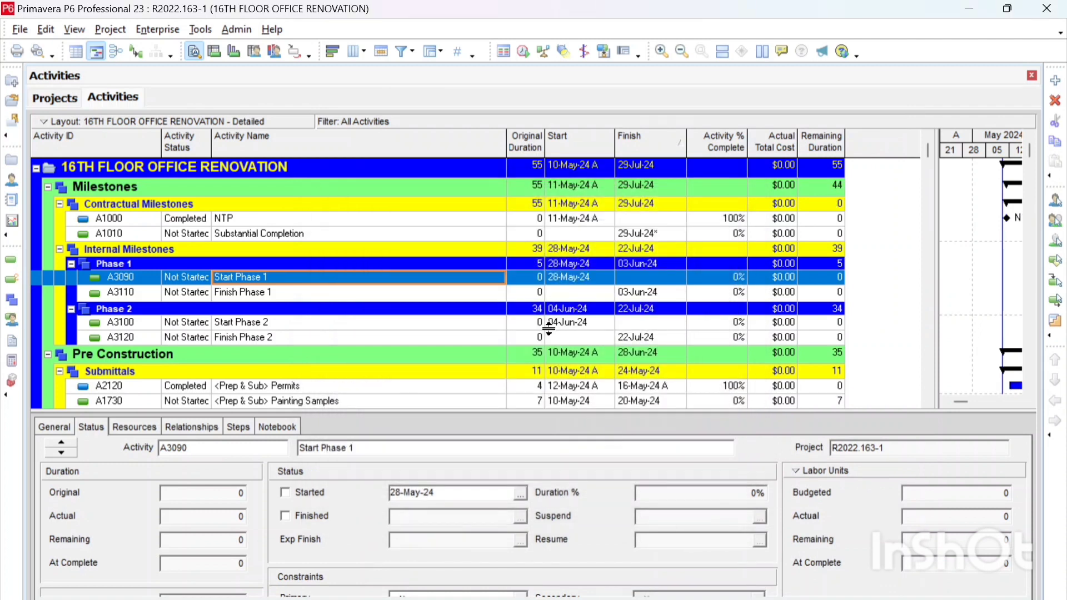
left_click(572, 220)
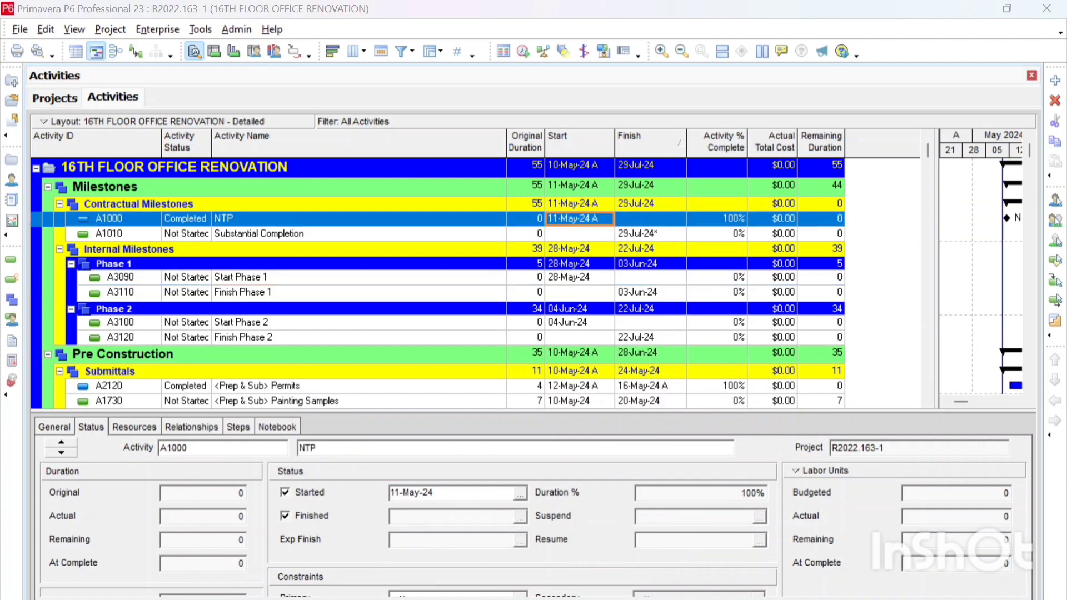
left_click(742, 551)
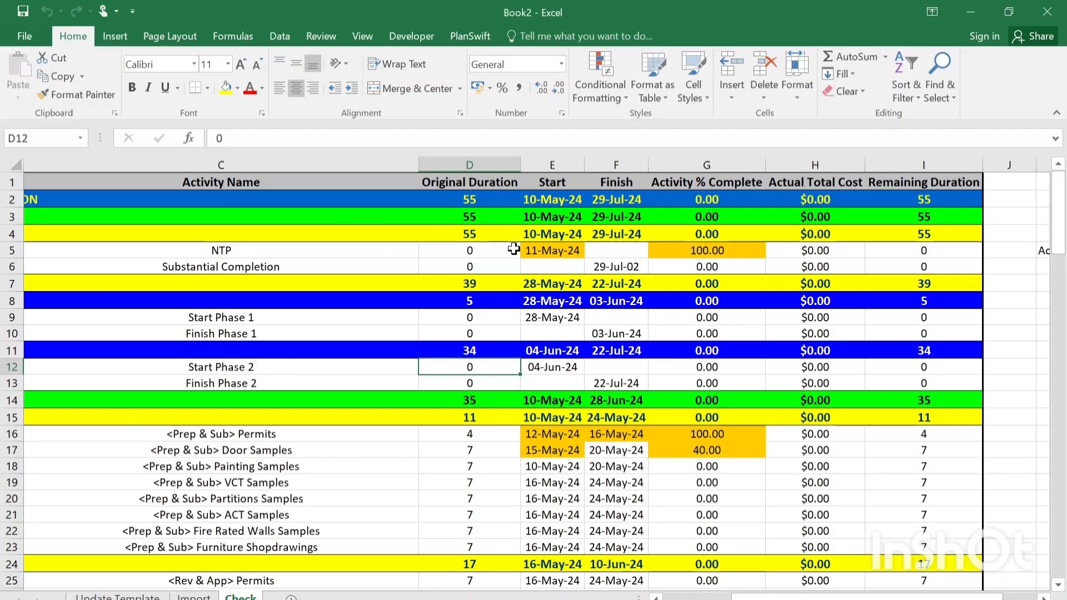
left_click(547, 253)
left_click(756, 533)
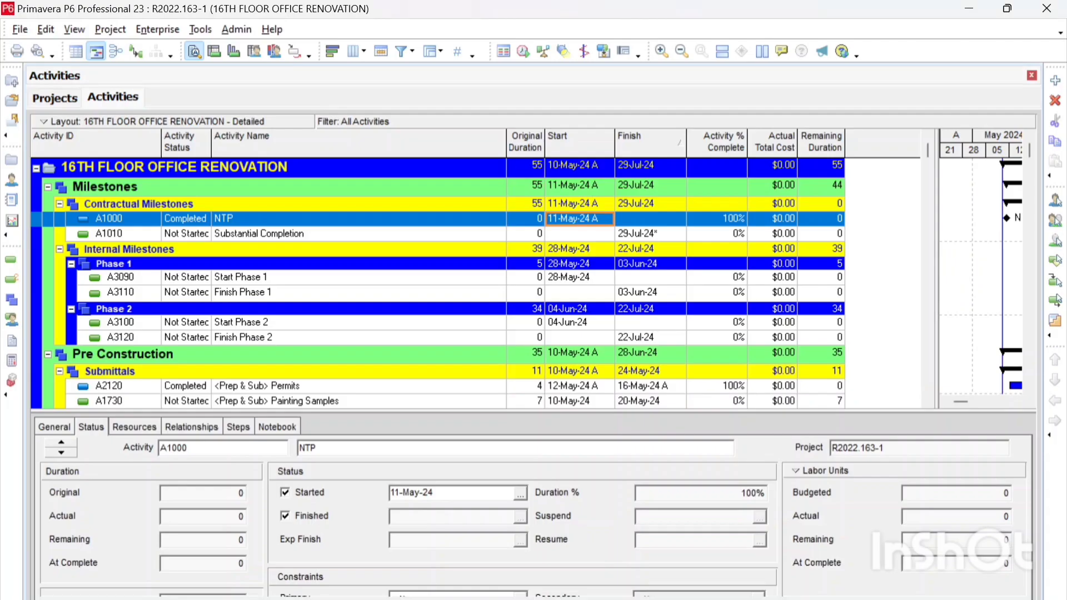
scroll(547, 300, "down", 3)
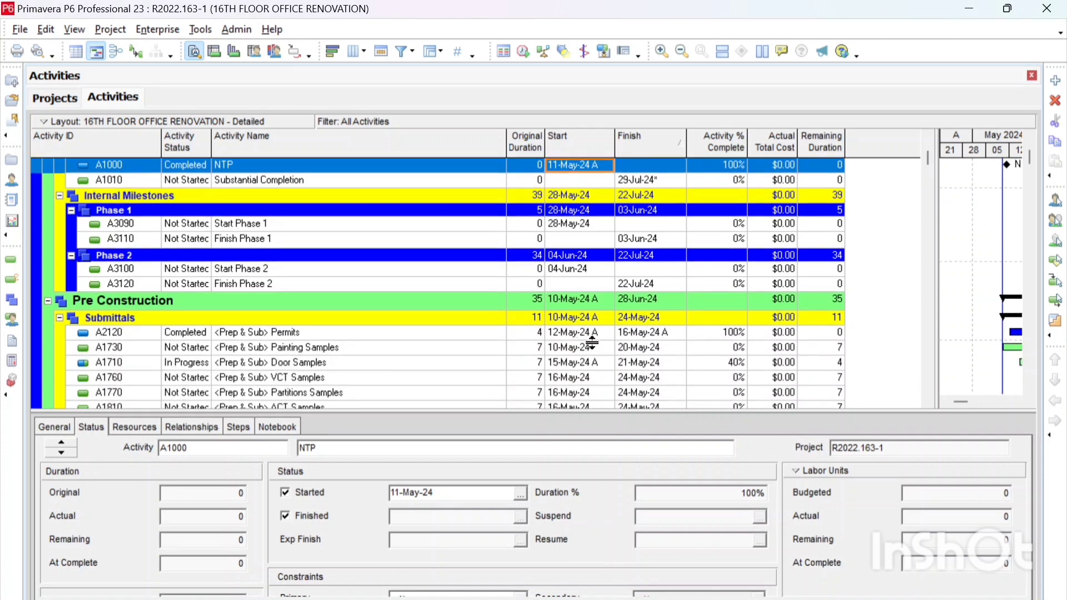
left_click(612, 364)
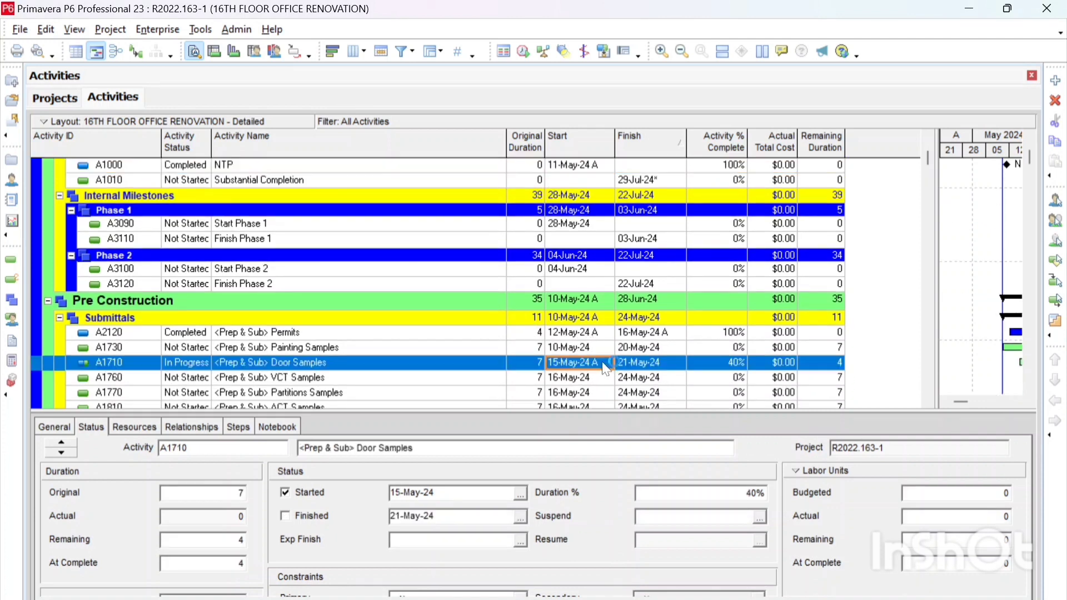
left_click(598, 335)
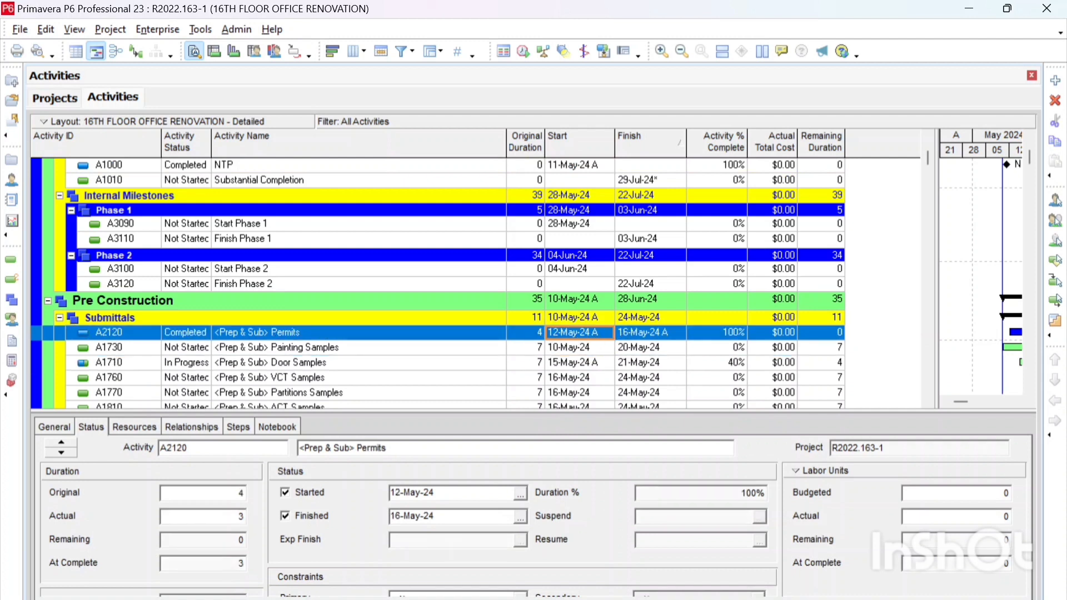
left_click(778, 539)
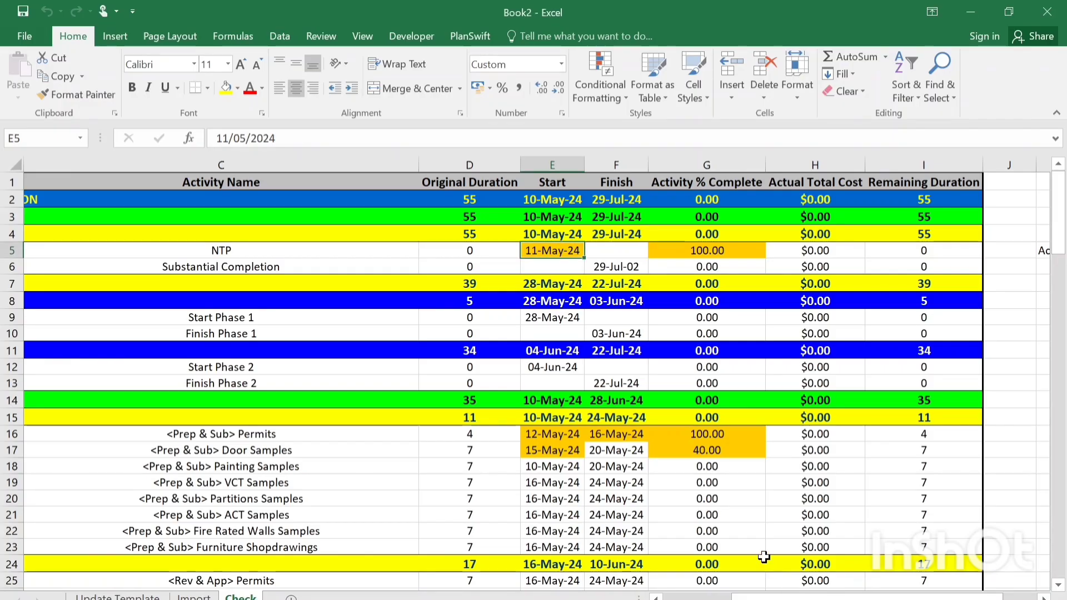
left_click_drag(561, 434, 692, 434)
left_click(573, 450)
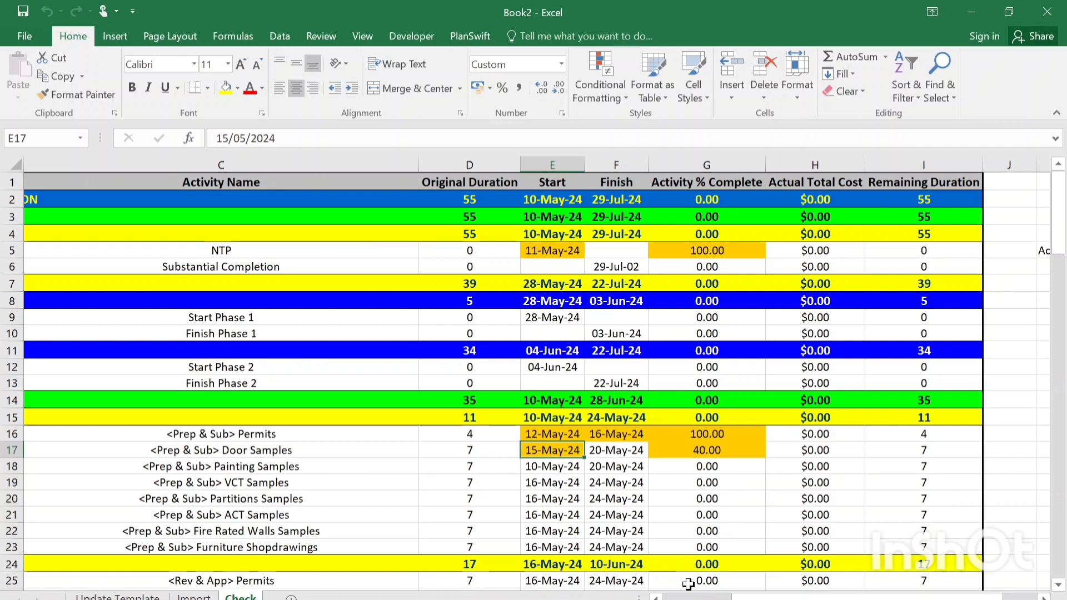
mouse_move(652, 599)
left_click(647, 547)
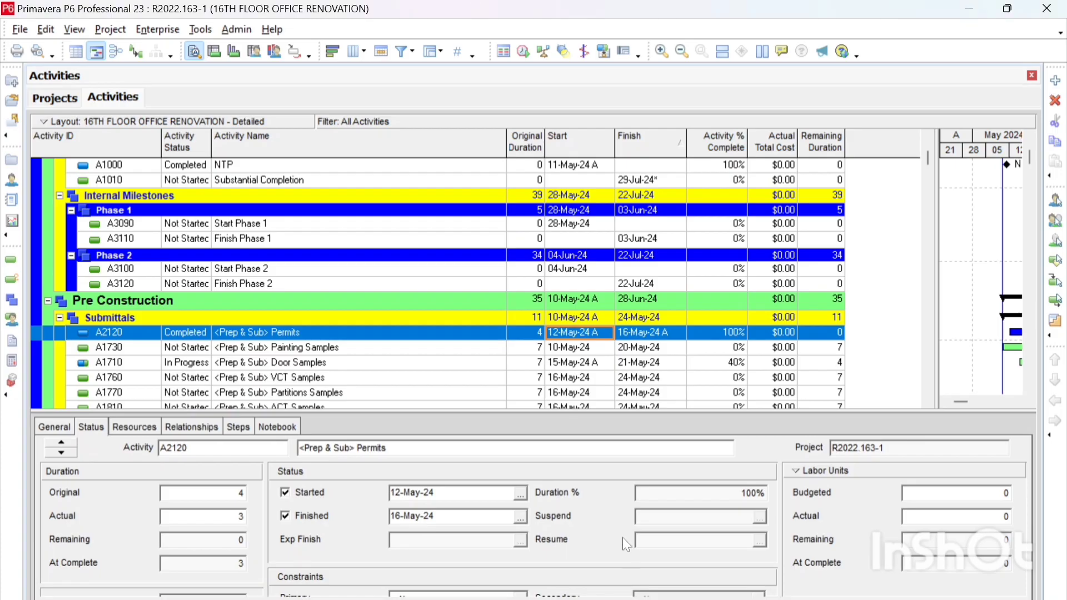
left_click(593, 364)
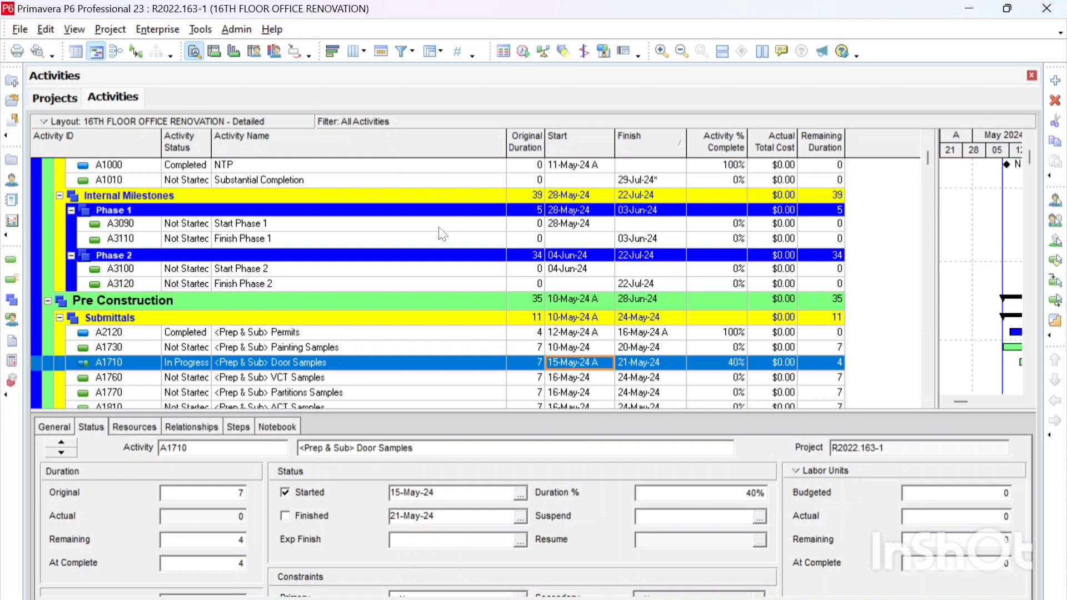
scroll(430, 227, "down", 2)
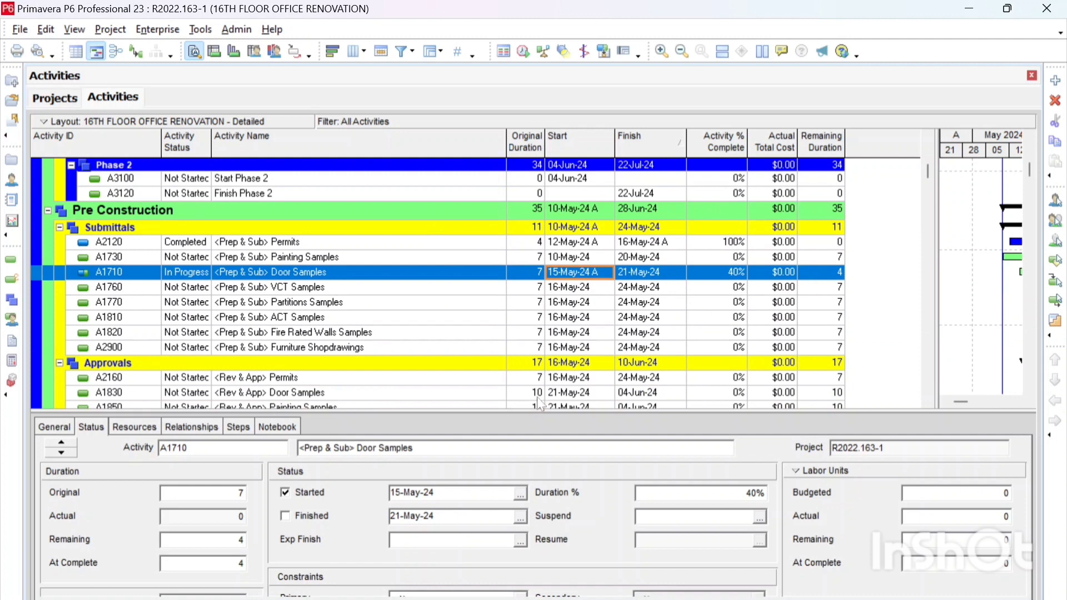